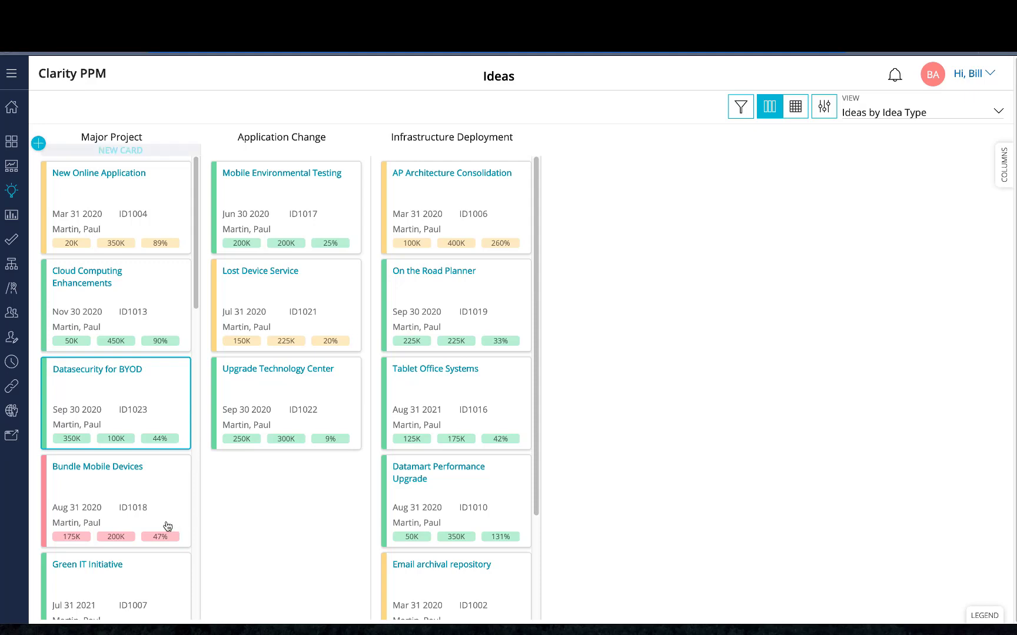
Move the Bundle Mobile Devices card to the top of the Major Project column and open its details
left_click_drag(168, 526, 125, 196)
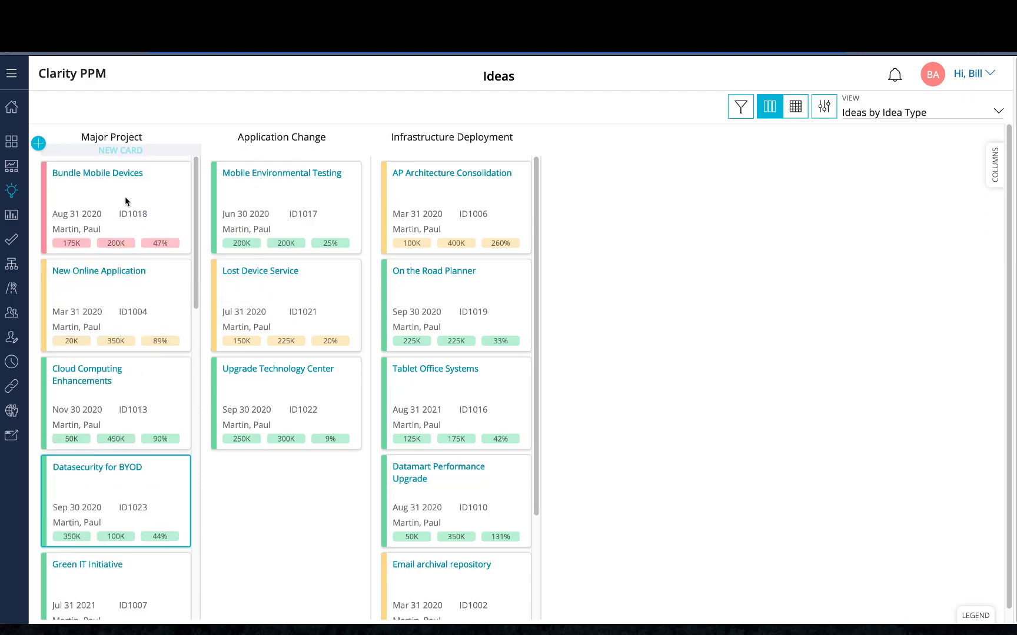
left_click(121, 229)
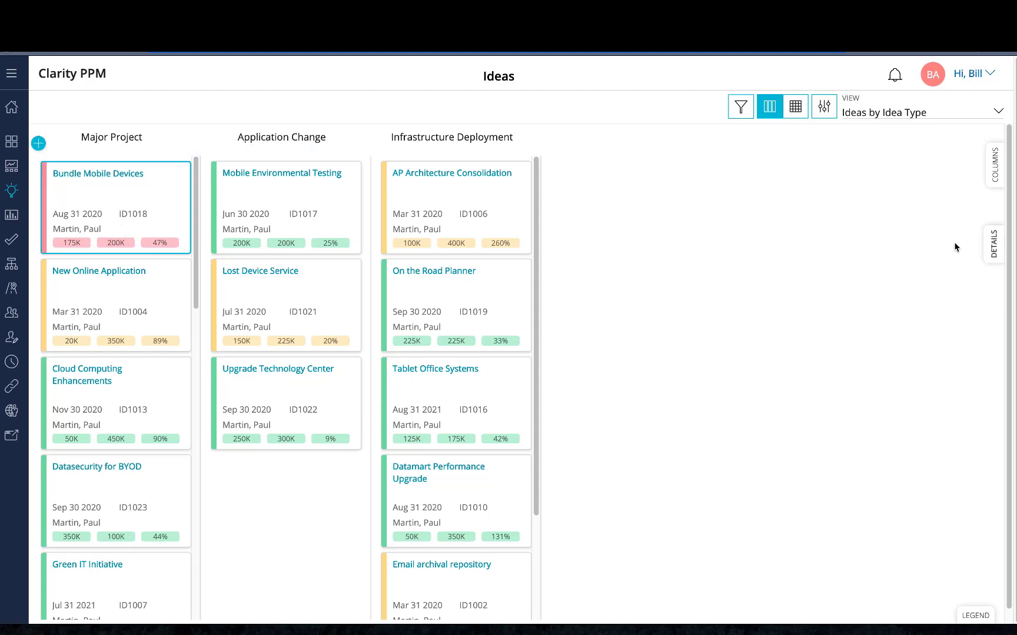
left_click(997, 255)
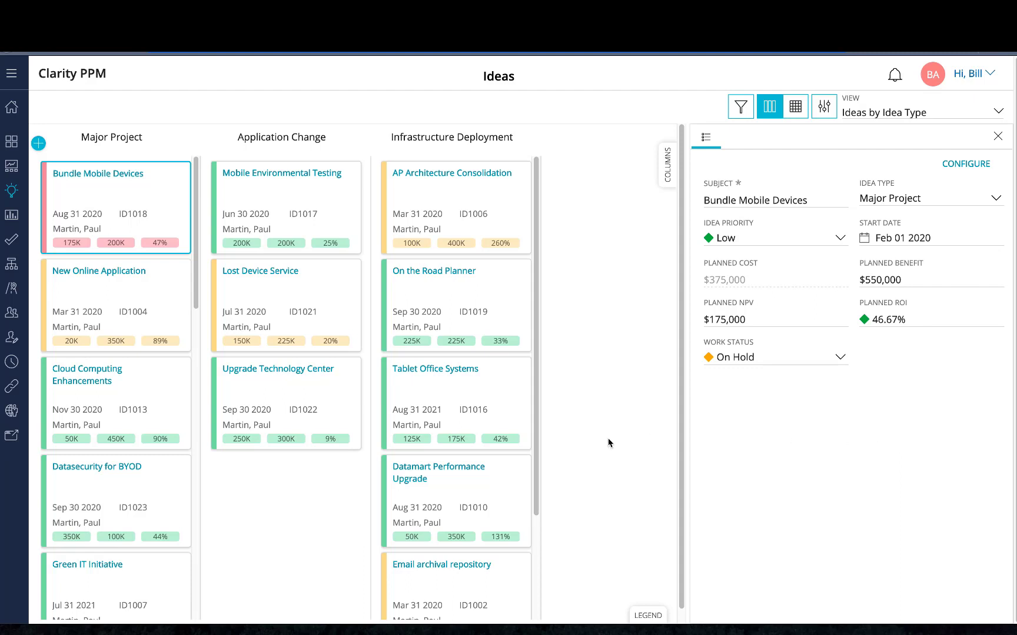
View the details of Lost Device Service, Mobile Environmental Testing and New Online Application, then return to Bundle Mobile Devices
left_click(292, 325)
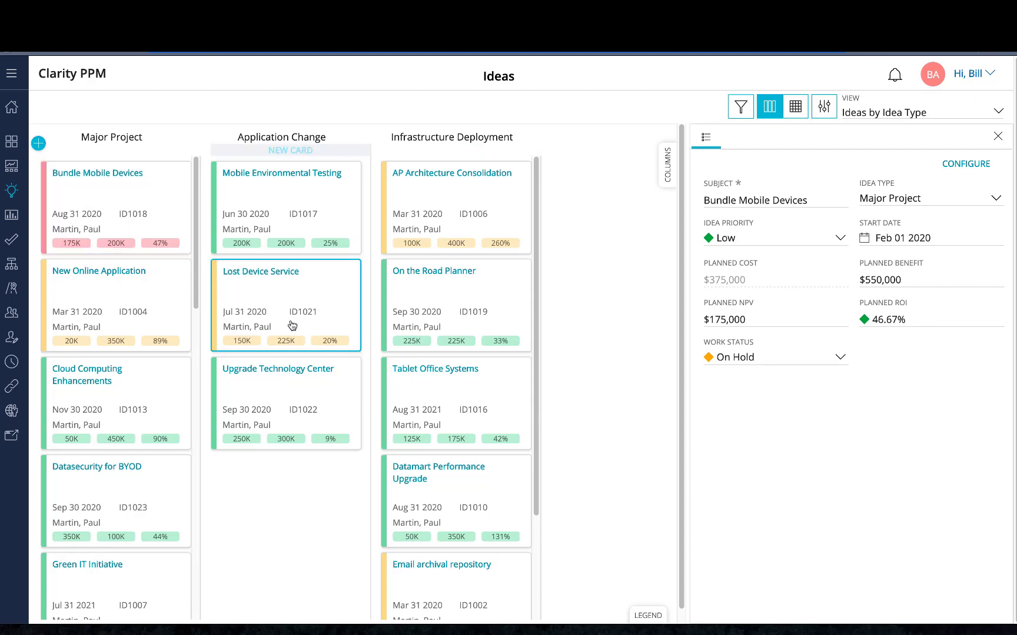
left_click(270, 227)
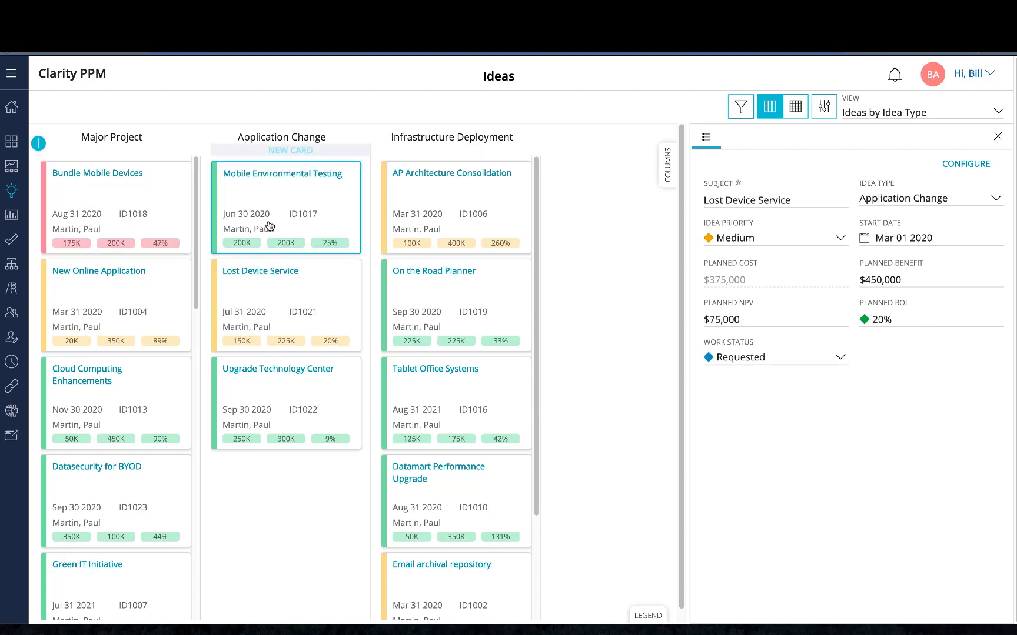
left_click(121, 328)
left_click(113, 227)
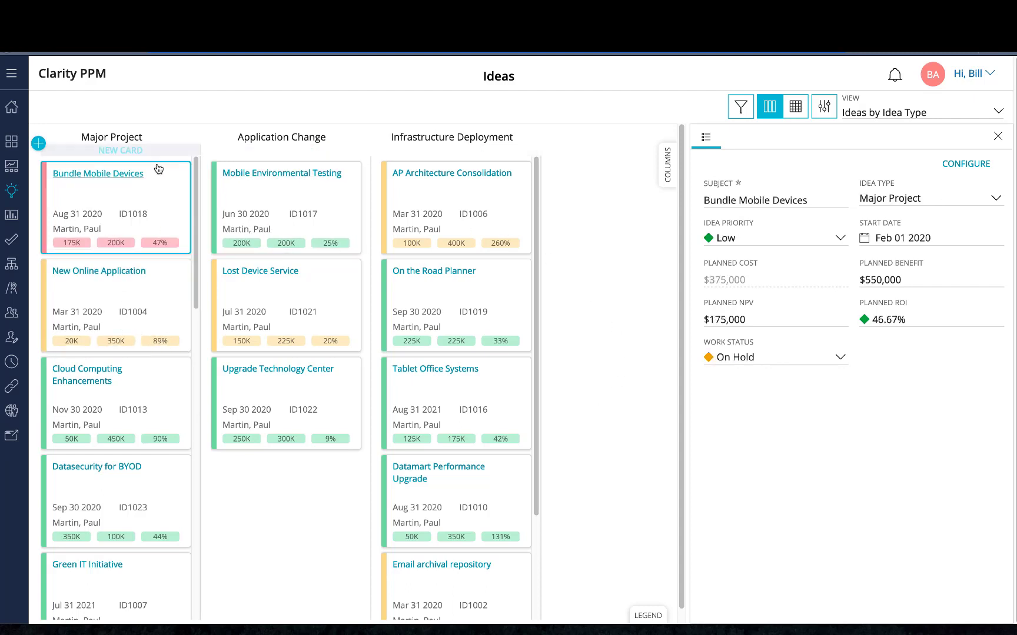
Review the idea type choices available for Bundle Mobile Devices without changing the value
mouse_move(344, 155)
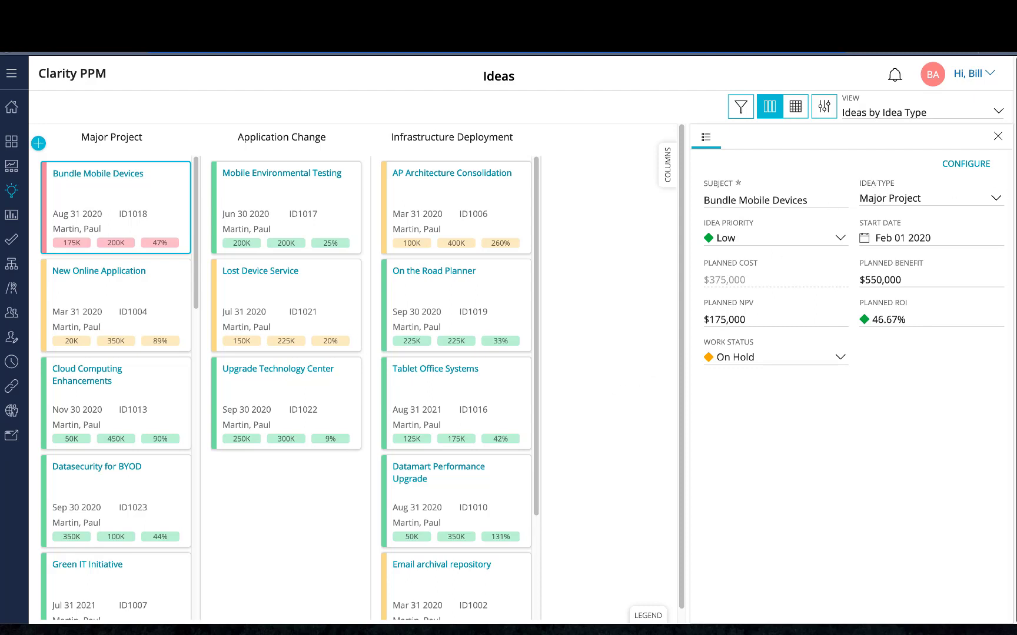
left_click(994, 199)
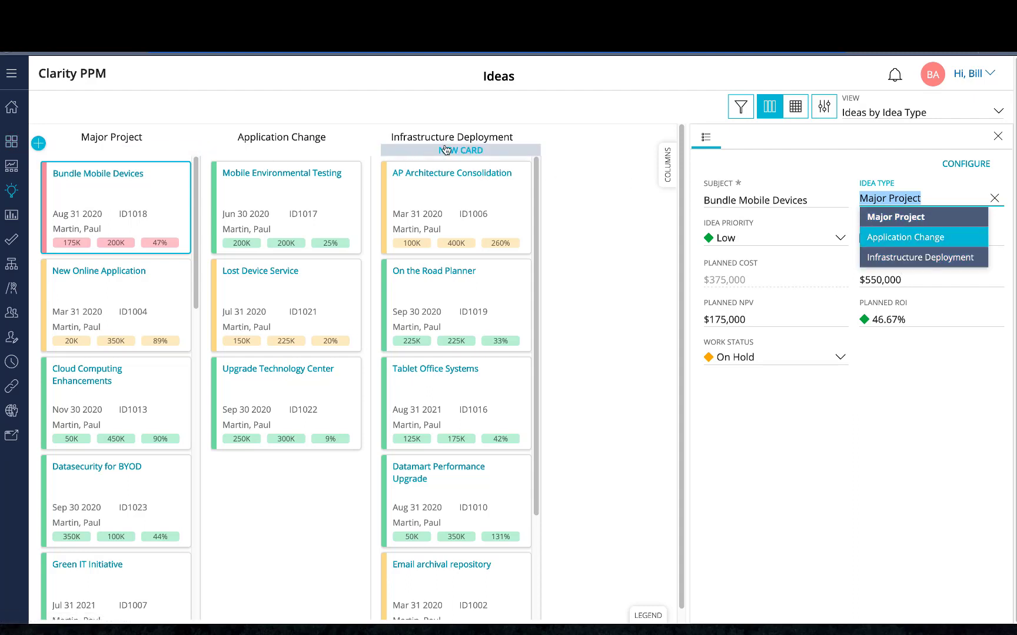
left_click(614, 387)
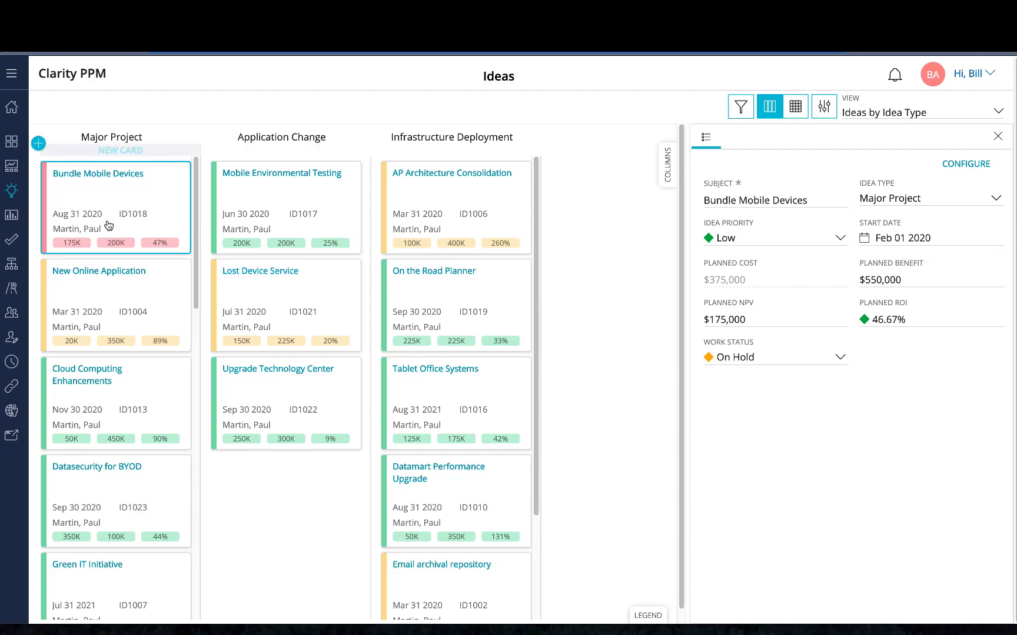
Move the Bundle Mobile Devices card into the Application Change column below Mobile Environmental Testing and close its details
left_click_drag(109, 225, 263, 285)
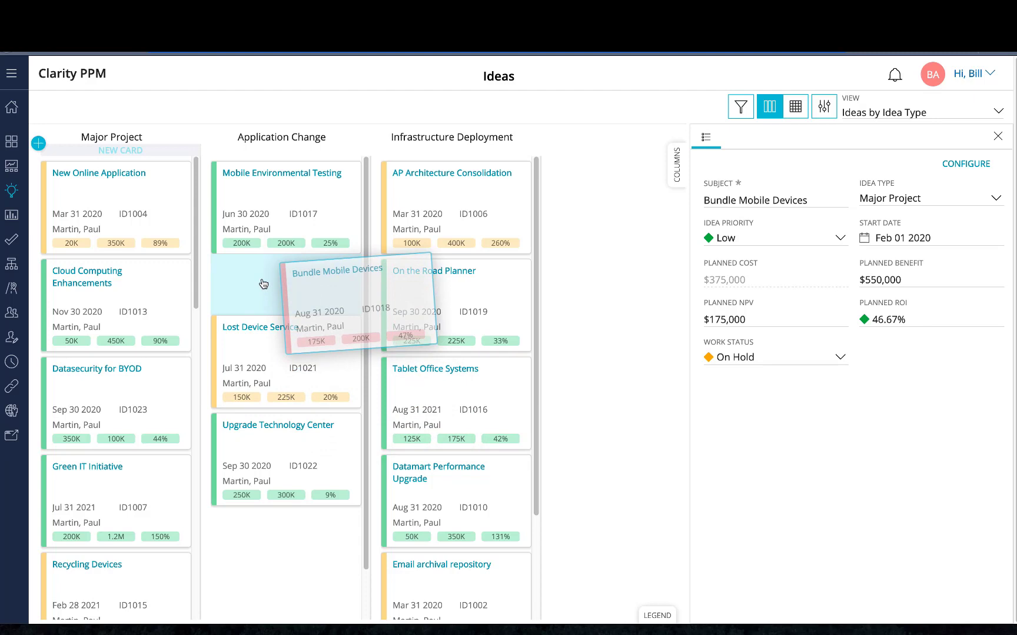
left_click_drag(263, 285, 263, 284)
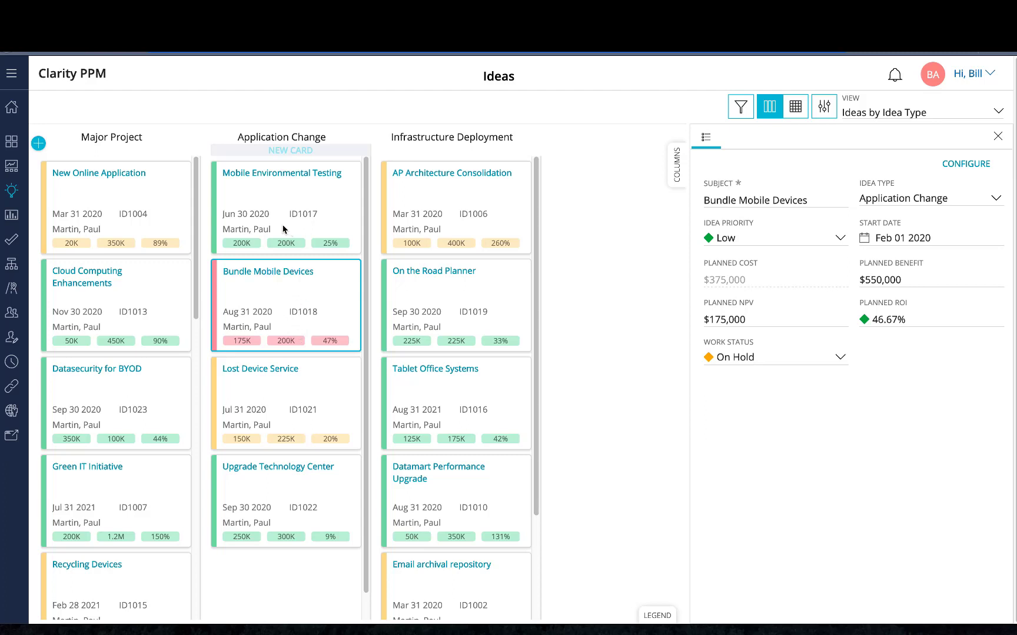
mouse_move(104, 151)
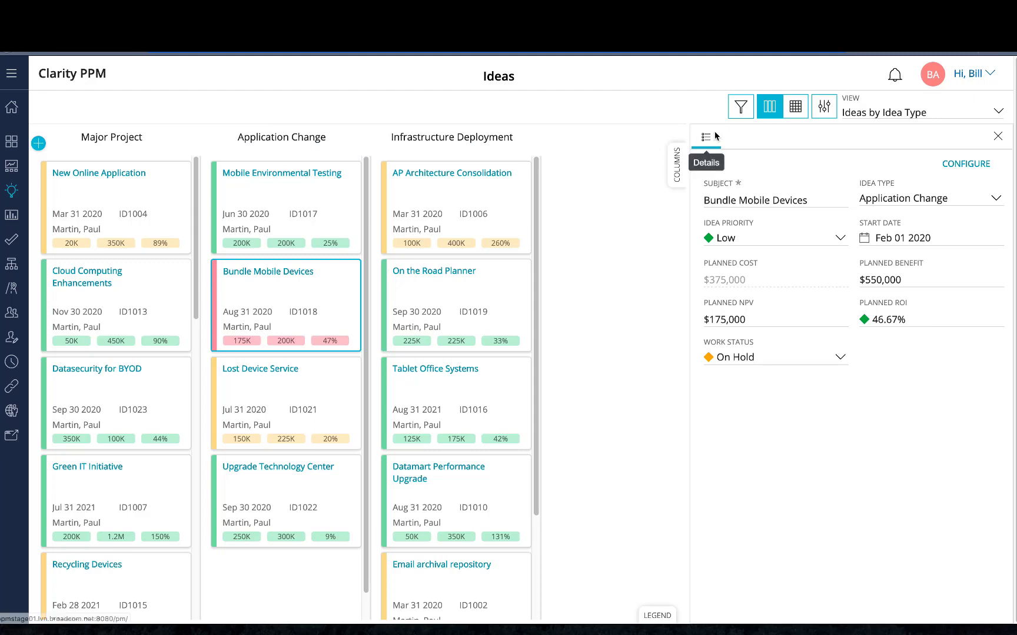
left_click(997, 136)
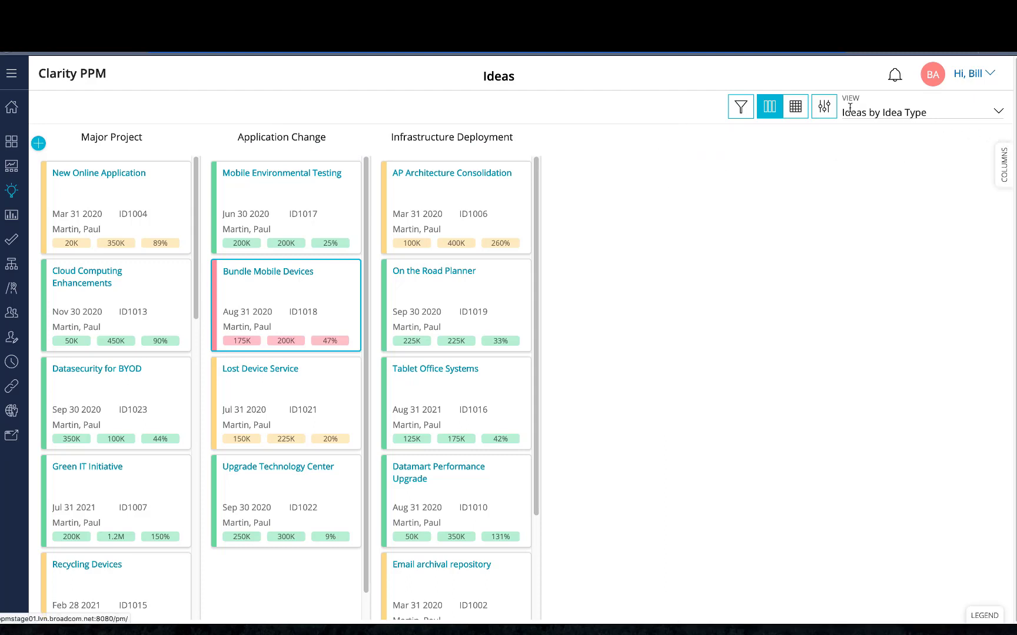
Set the board to use Goal for its columns
left_click(825, 107)
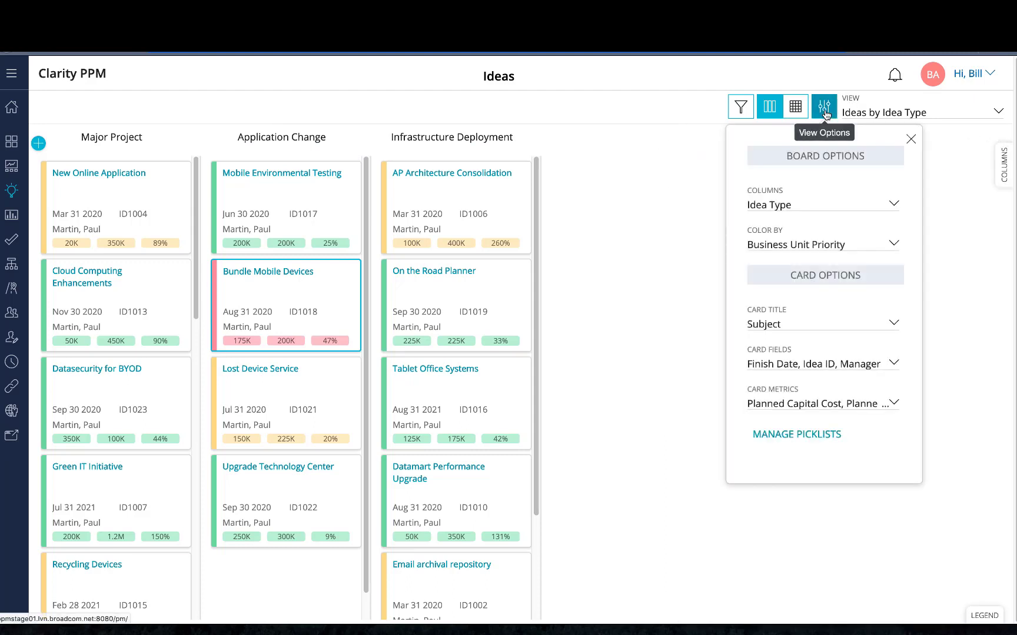
left_click(893, 213)
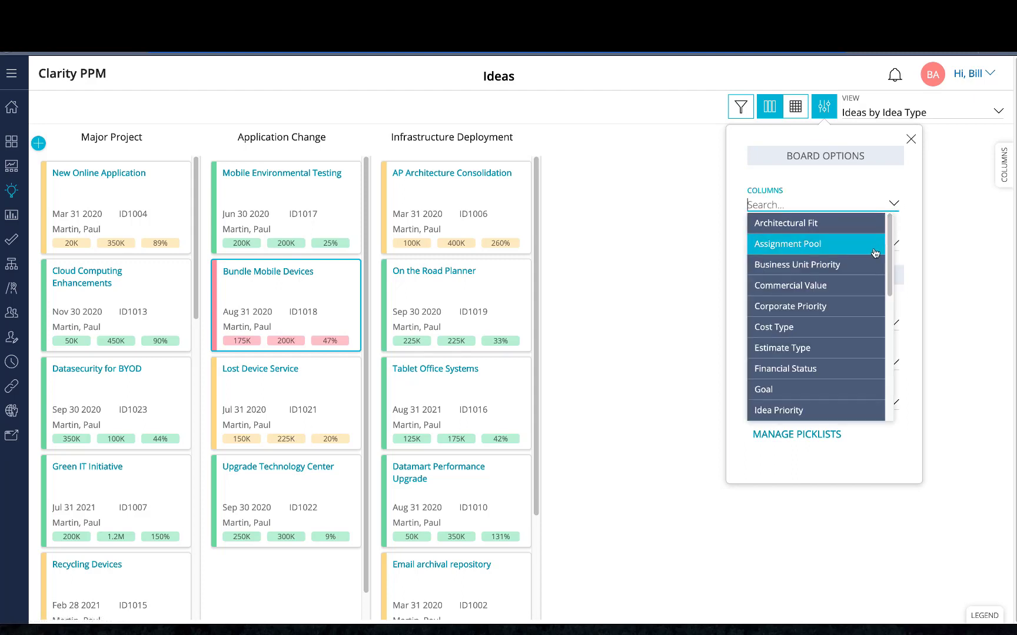
left_click(811, 391)
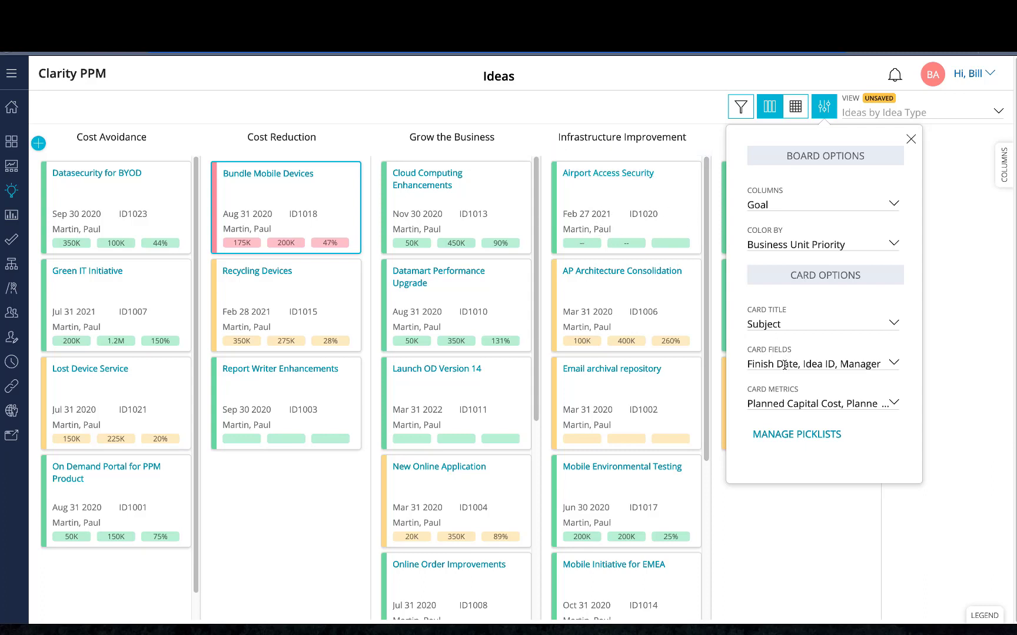
Review the fields available for the cards and the board legend of fields, metrics and colors
left_click(837, 364)
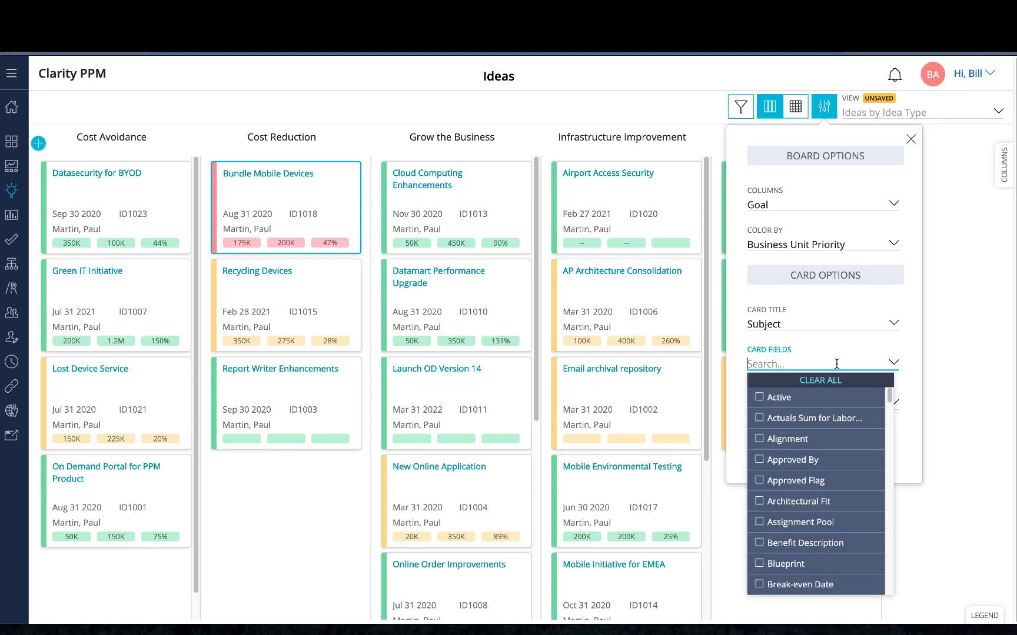
left_click(918, 381)
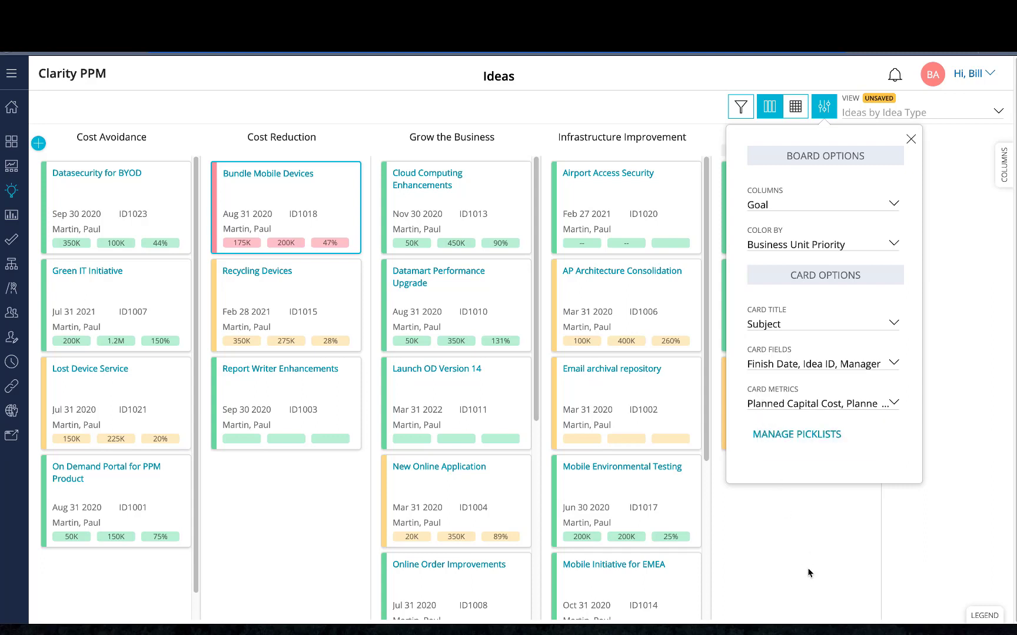
left_click(871, 539)
left_click(984, 619)
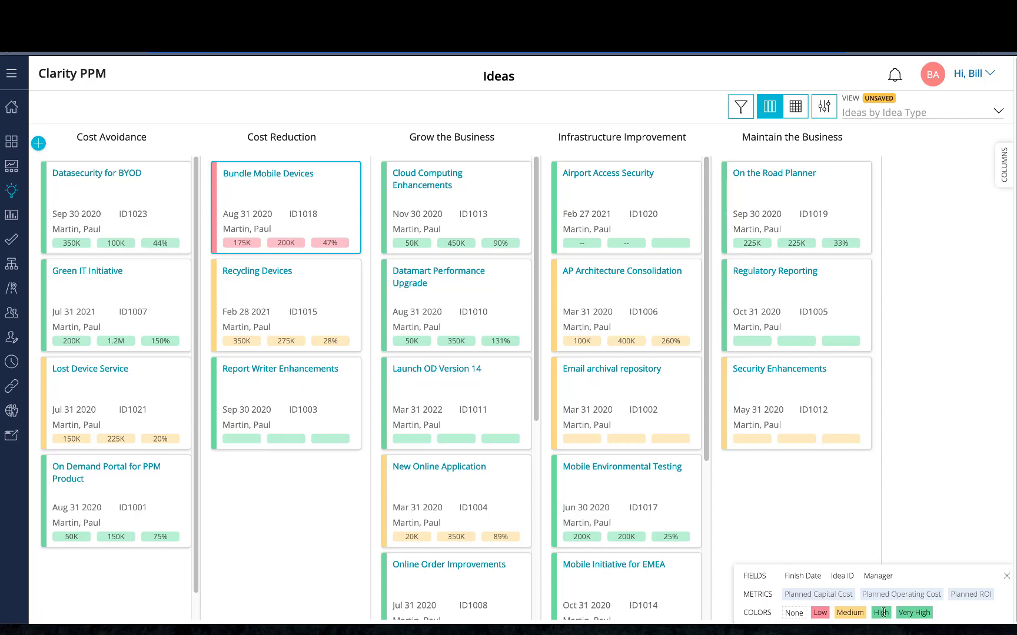
left_click(1006, 579)
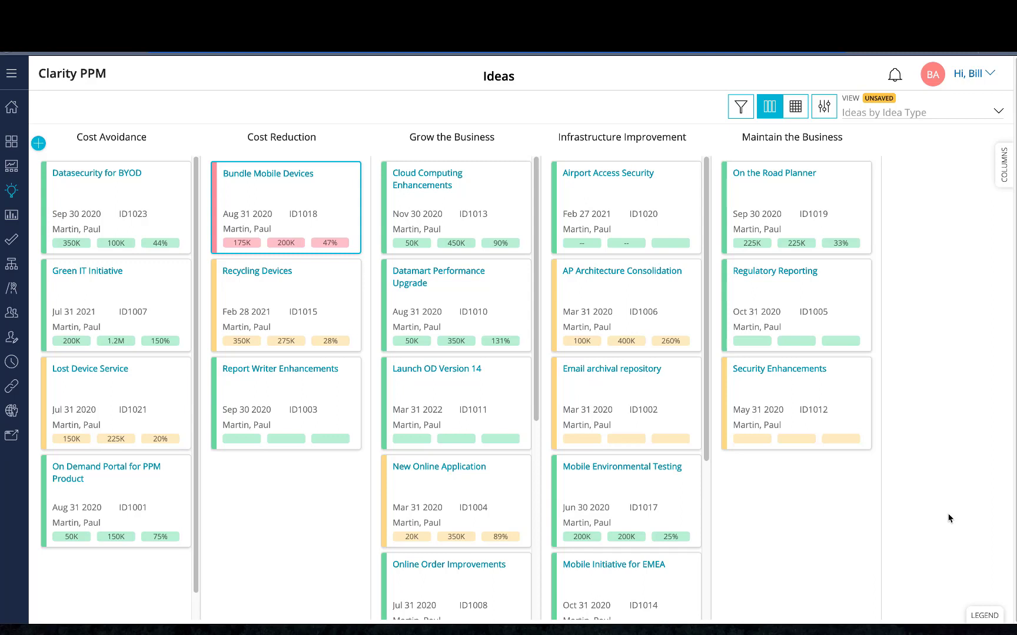
Change the color of the Blackhawks choice in the Teams picklist to blue-gray and finish editing the picklist
left_click(825, 115)
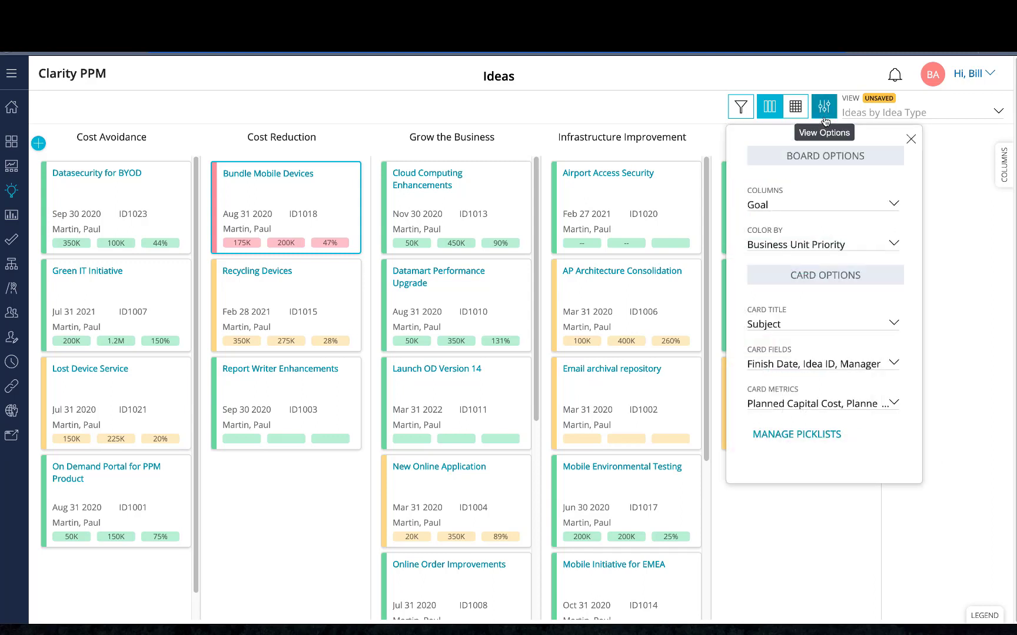
left_click(893, 206)
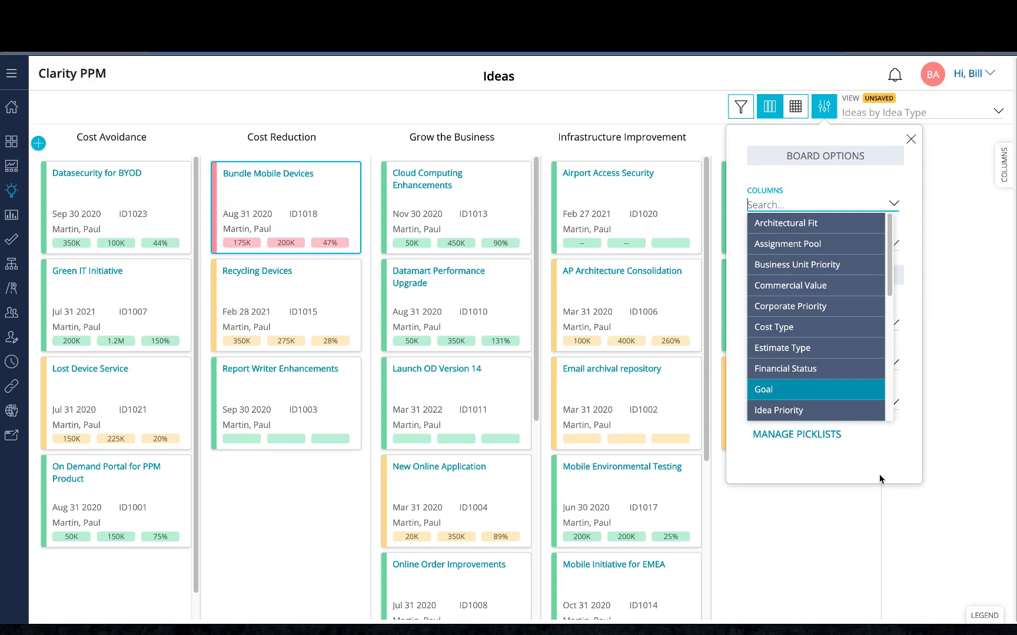
left_click(846, 468)
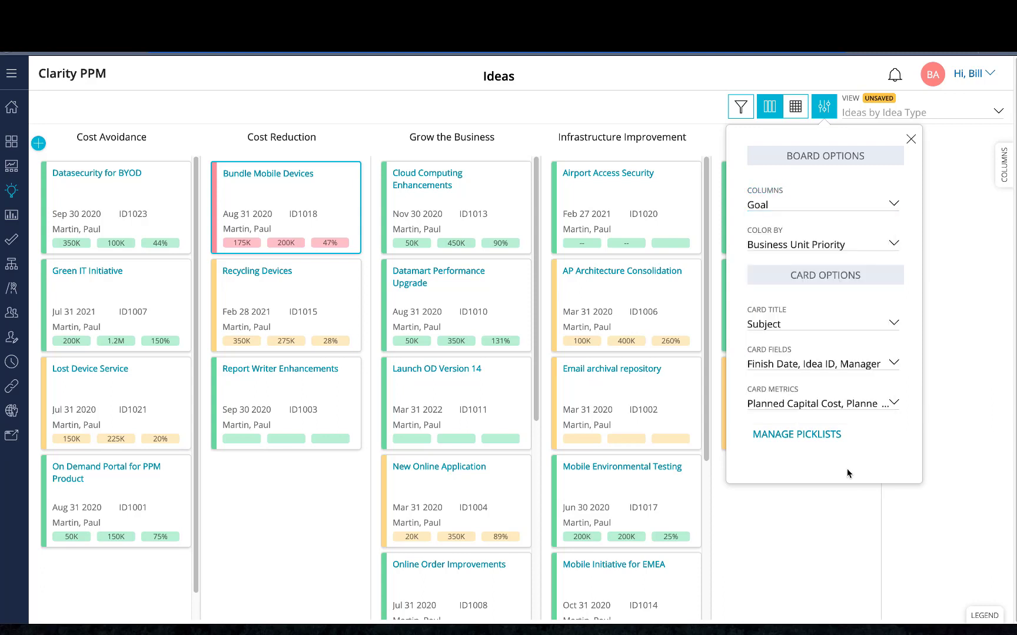
left_click(814, 439)
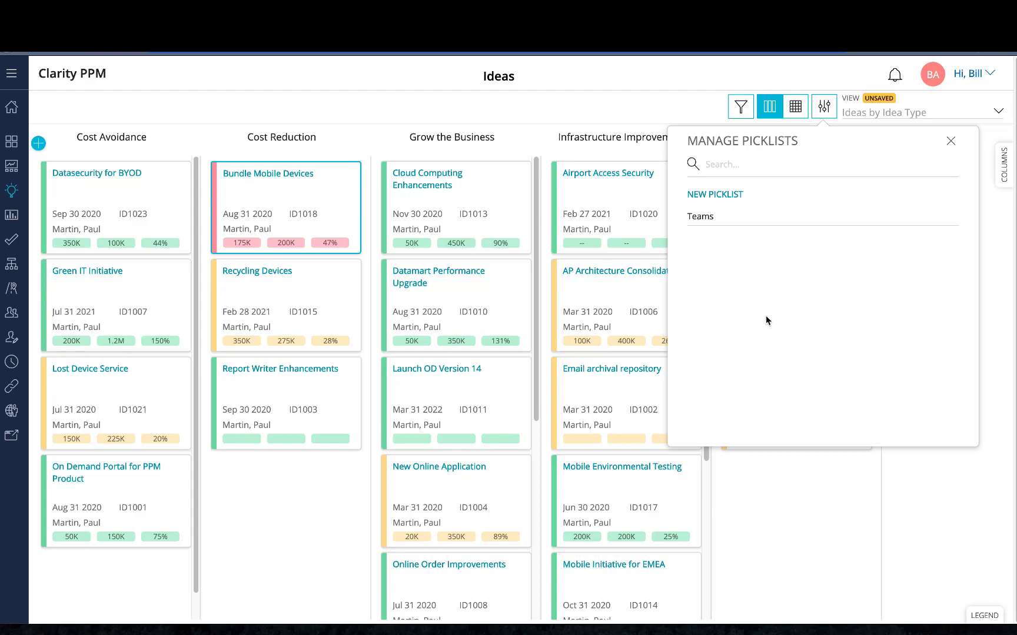
mouse_move(704, 216)
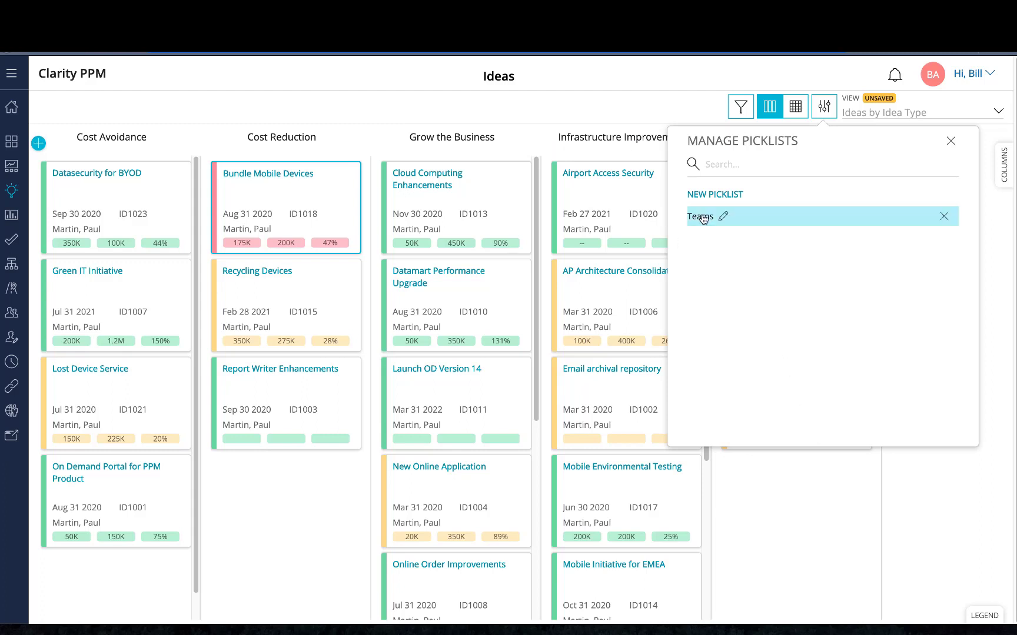
left_click(725, 219)
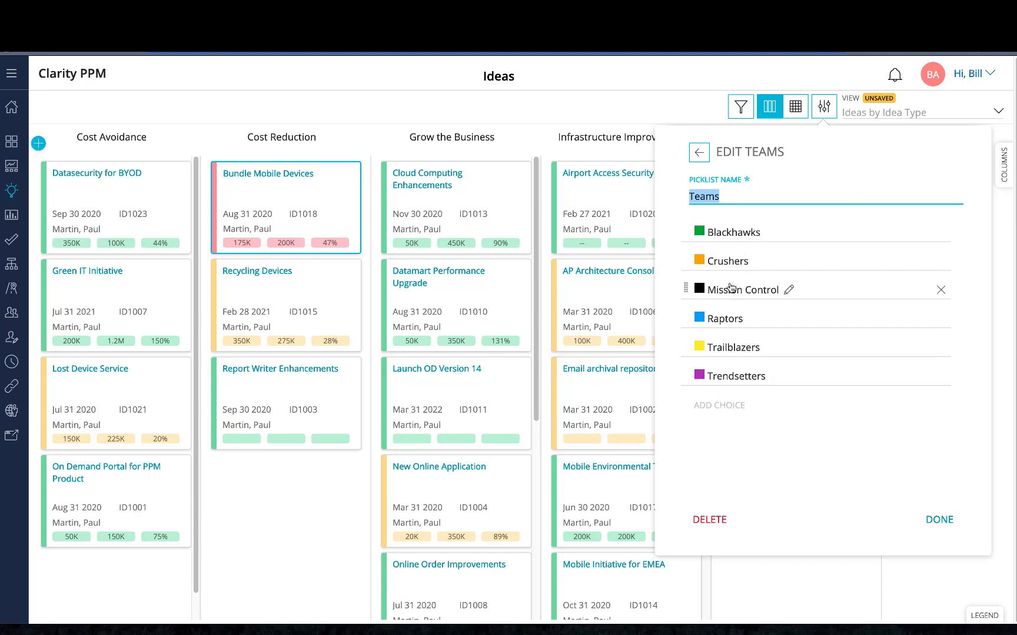
left_click(699, 233)
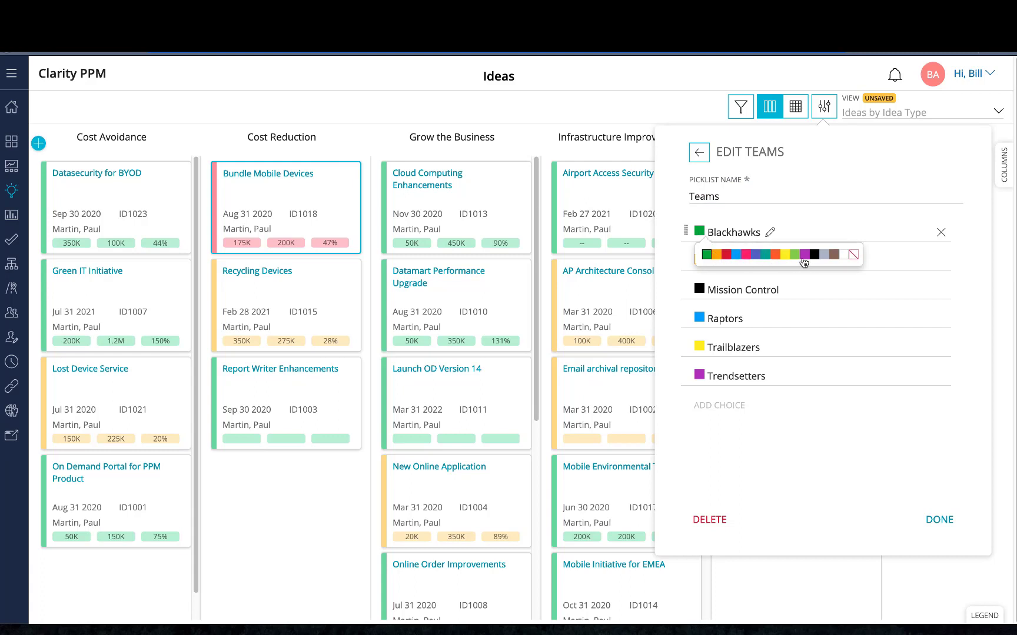
left_click(825, 255)
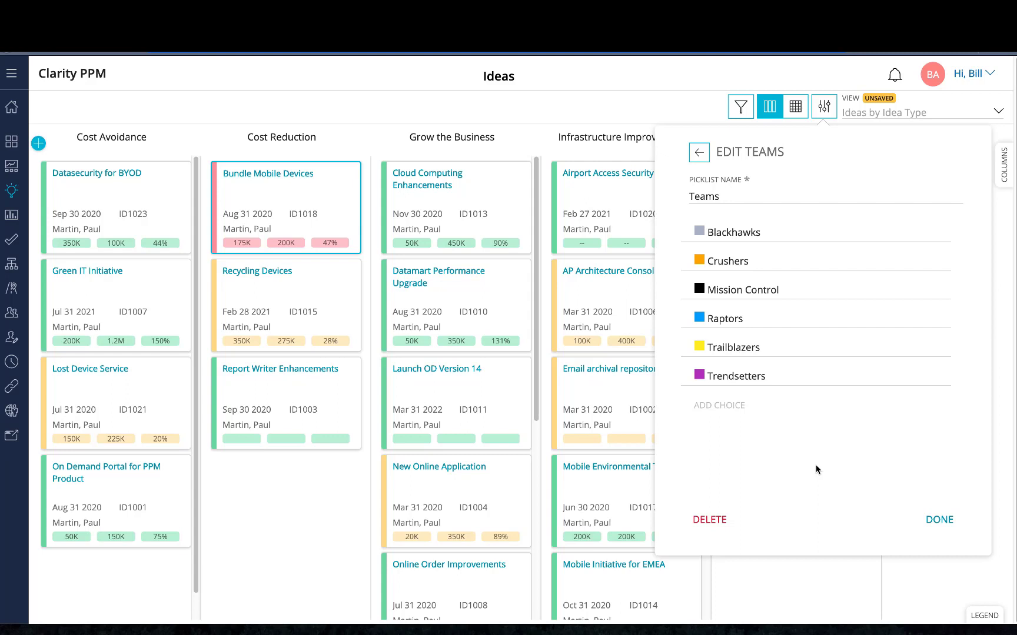
left_click(938, 521)
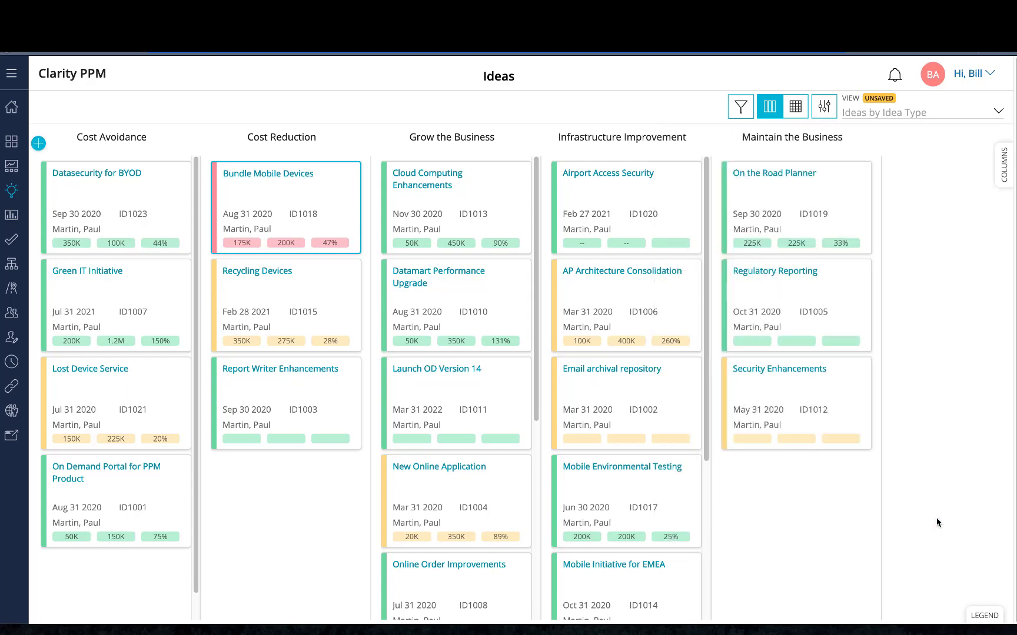
Search the column options for Team and set the board columns to the Teams picklist
left_click(825, 106)
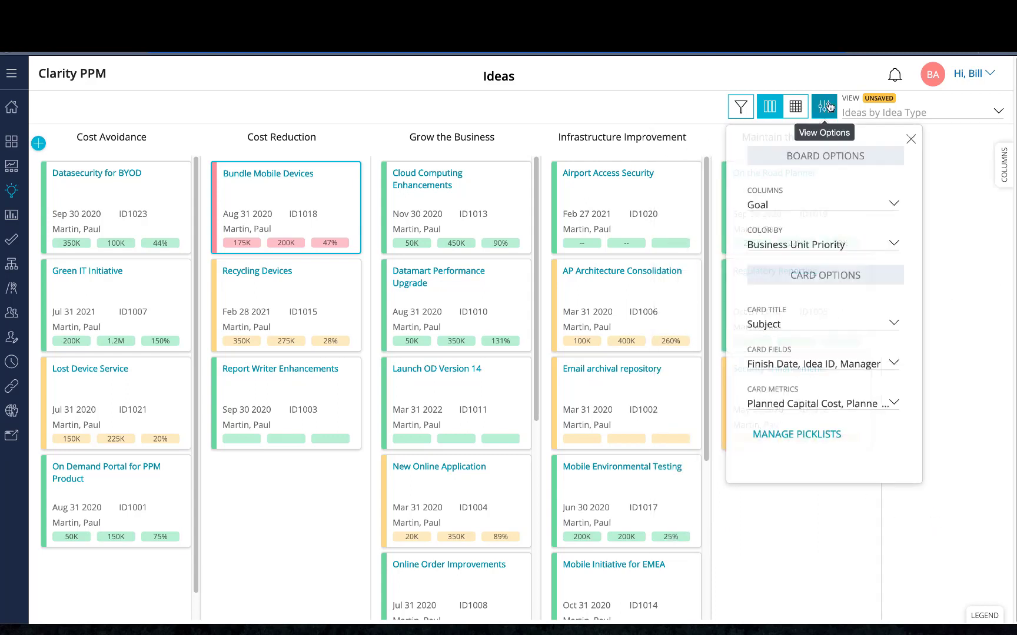
left_click(895, 202)
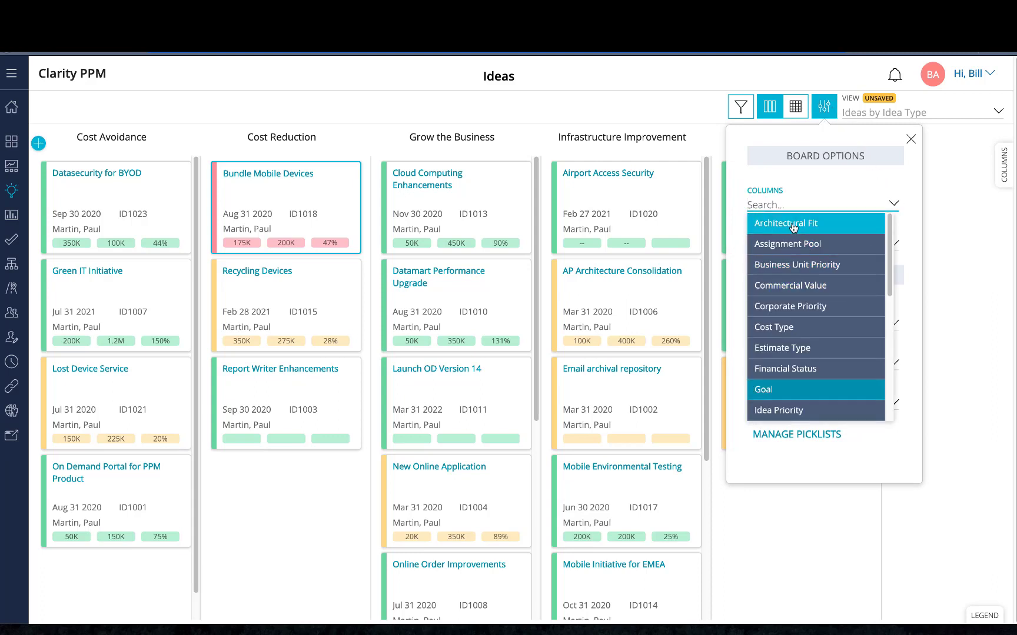
type("Team")
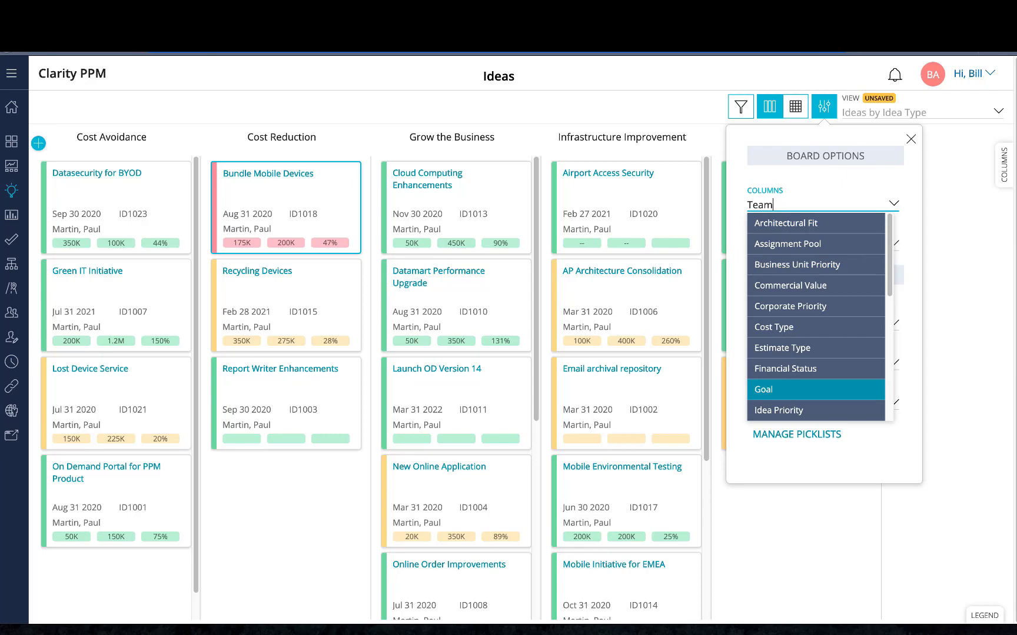
left_click(767, 223)
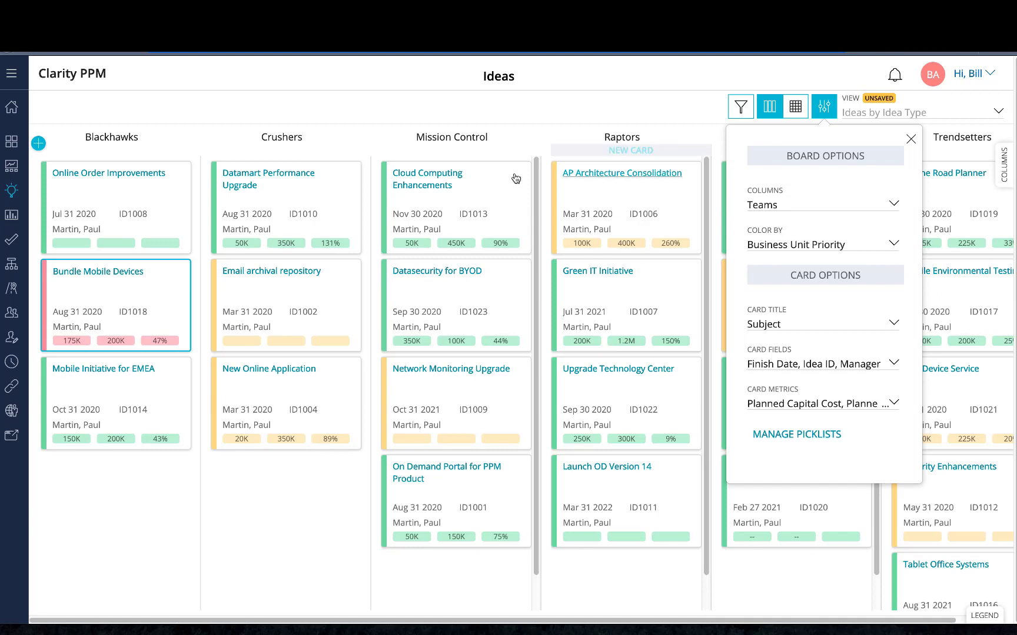
mouse_move(498, 151)
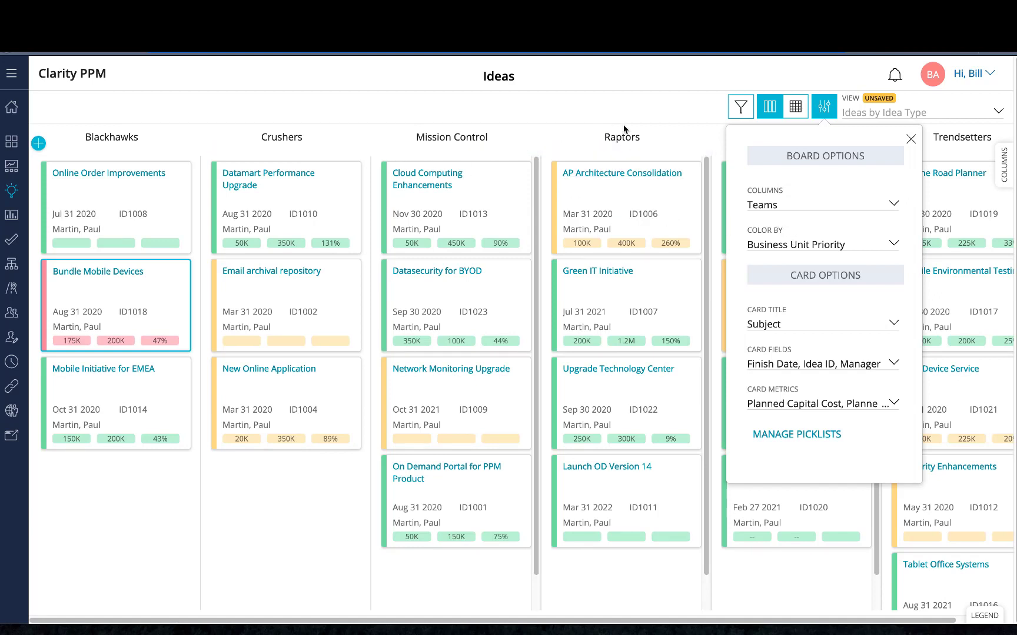
Search the color options for Team and color the board's cards by Teams
left_click(894, 248)
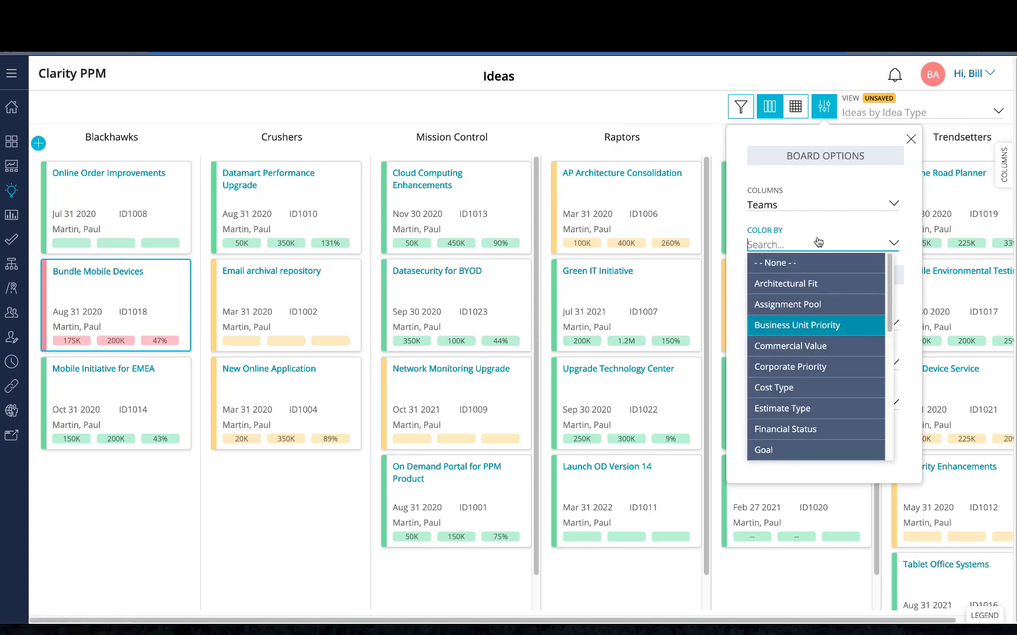
type("Team")
left_click(763, 265)
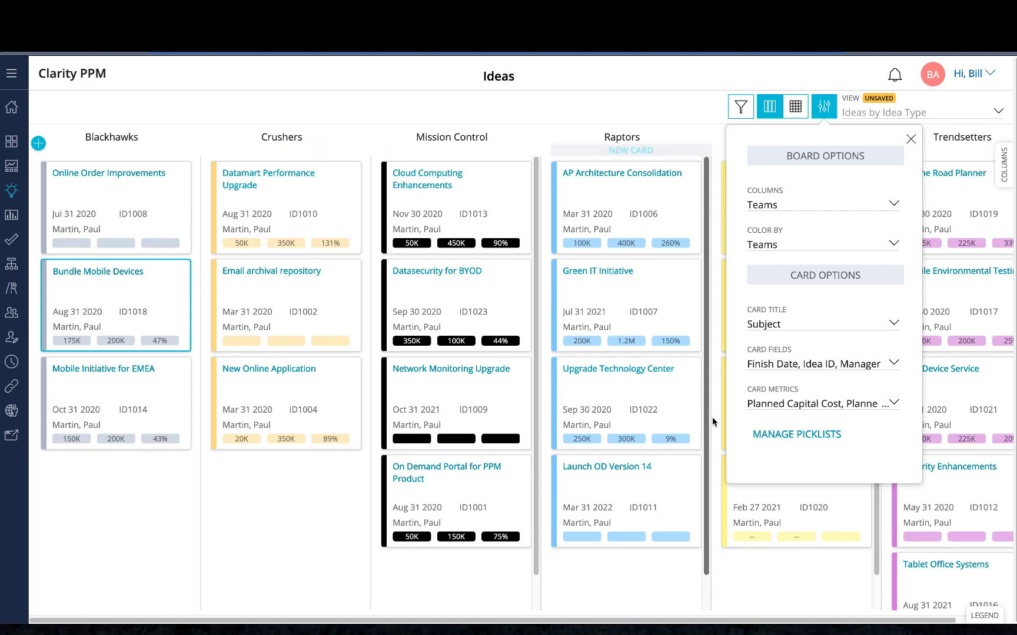
Search the card fields for team, add Teams to the fields shown on the cards, and close the board options
left_click(894, 363)
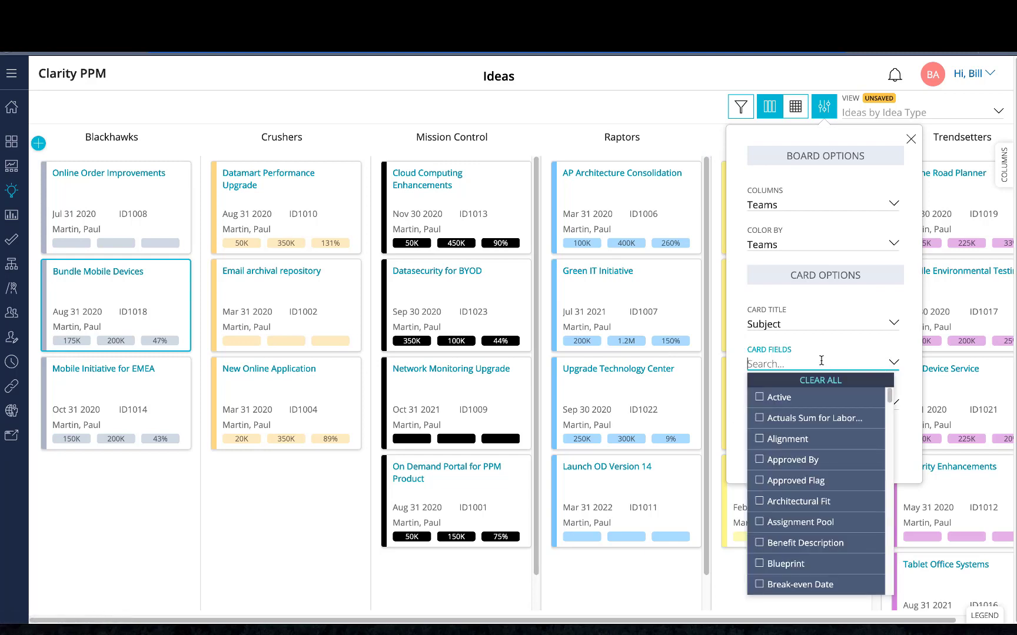
type("team")
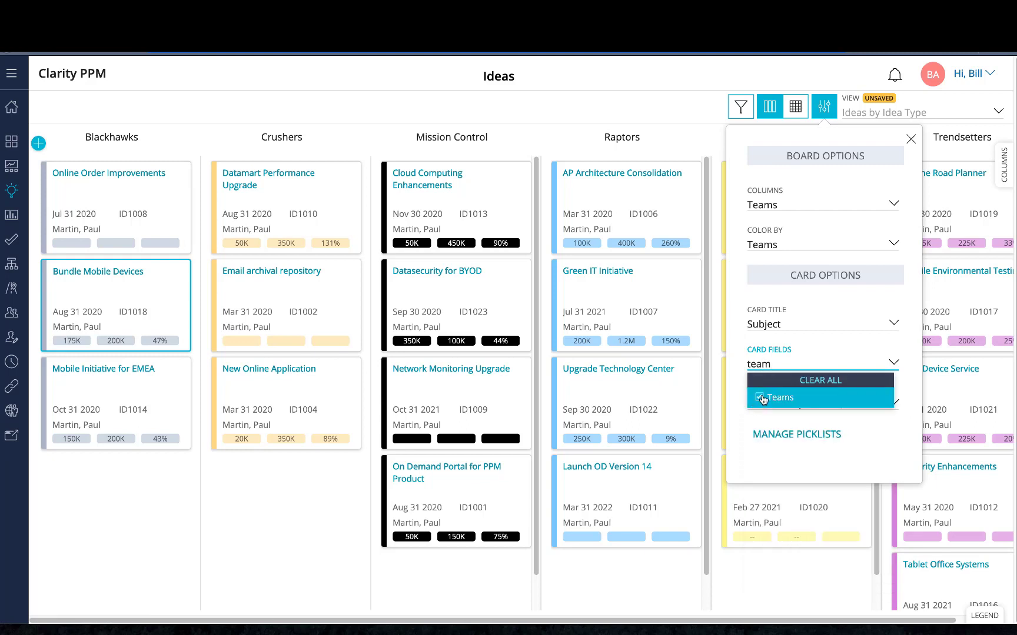
left_click(762, 400)
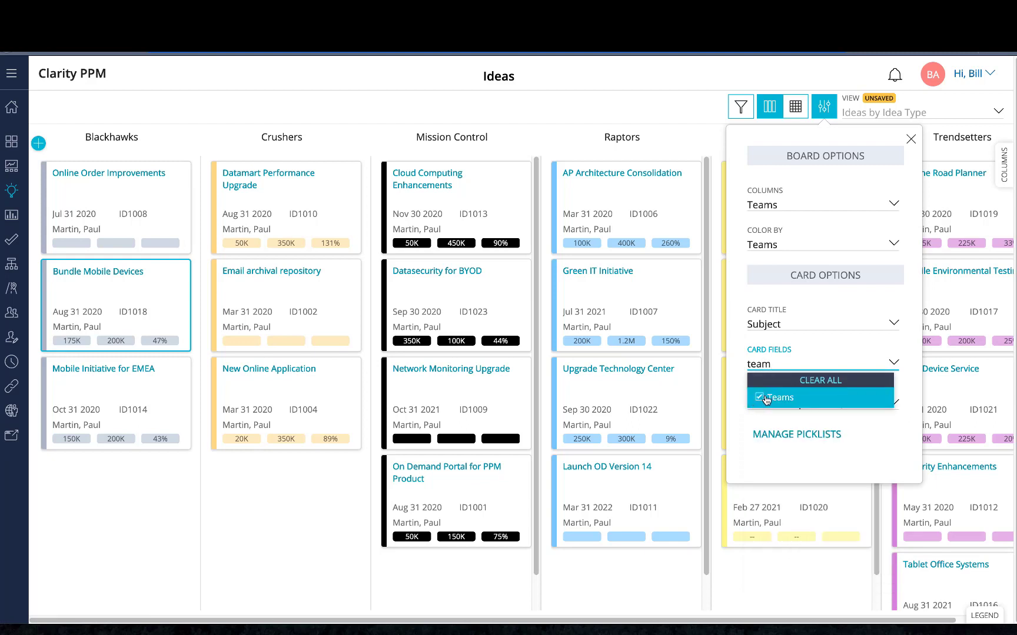
left_click(814, 460)
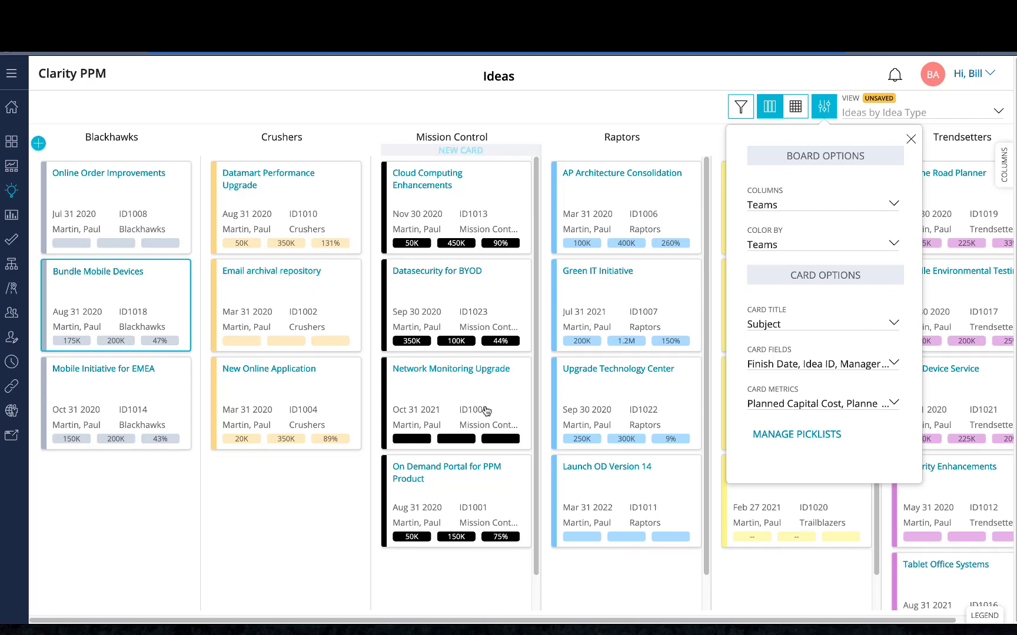
left_click(911, 139)
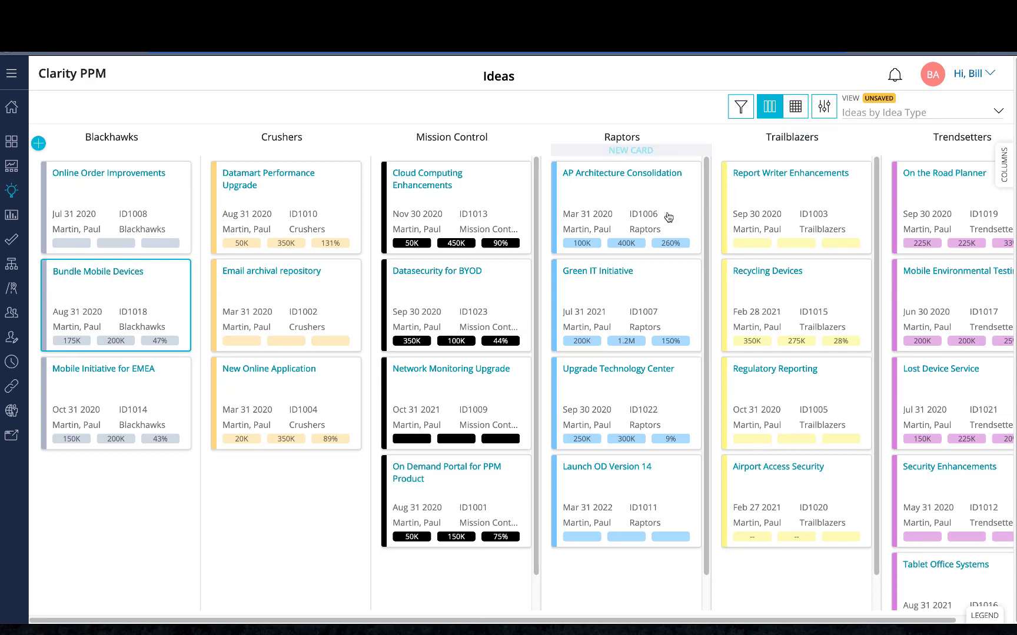
Open the Cloud Computing Enhancements idea's details, add the Teams field to the layout above Work Status, and close the details
left_click(509, 225)
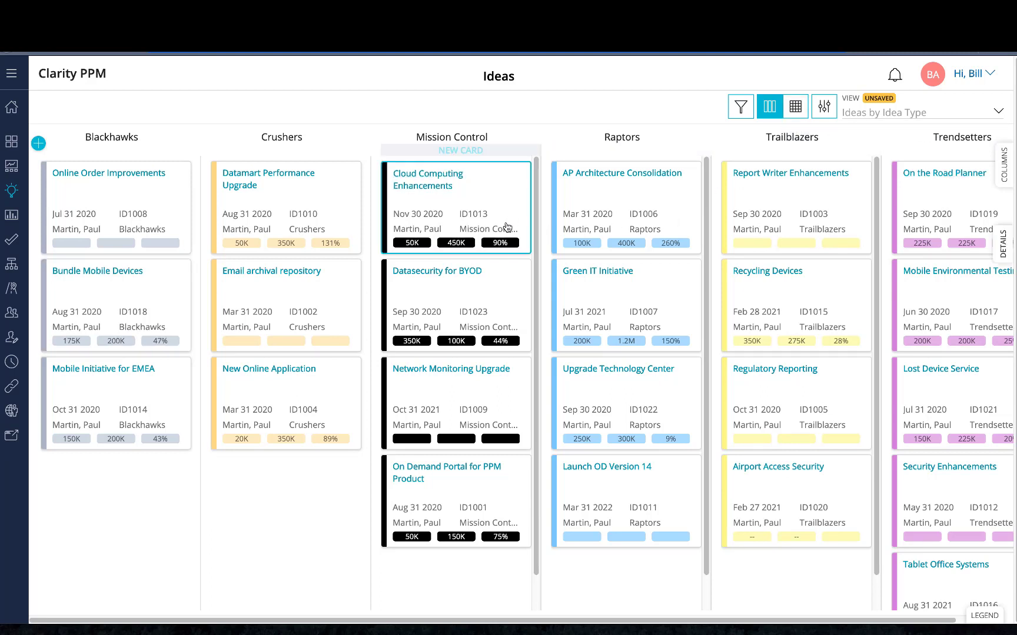
left_click(1002, 255)
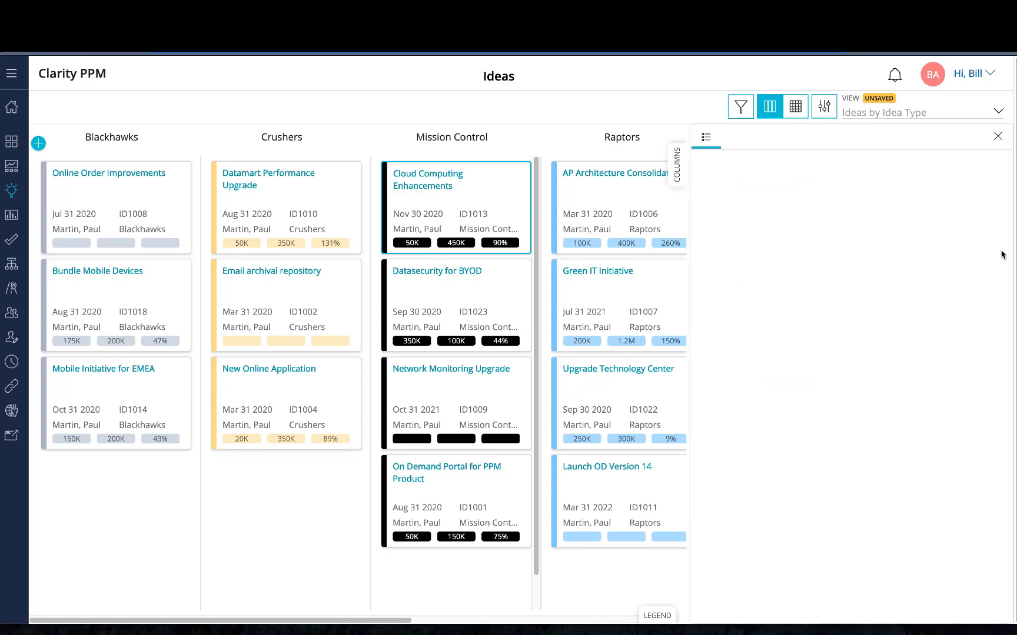
left_click(965, 164)
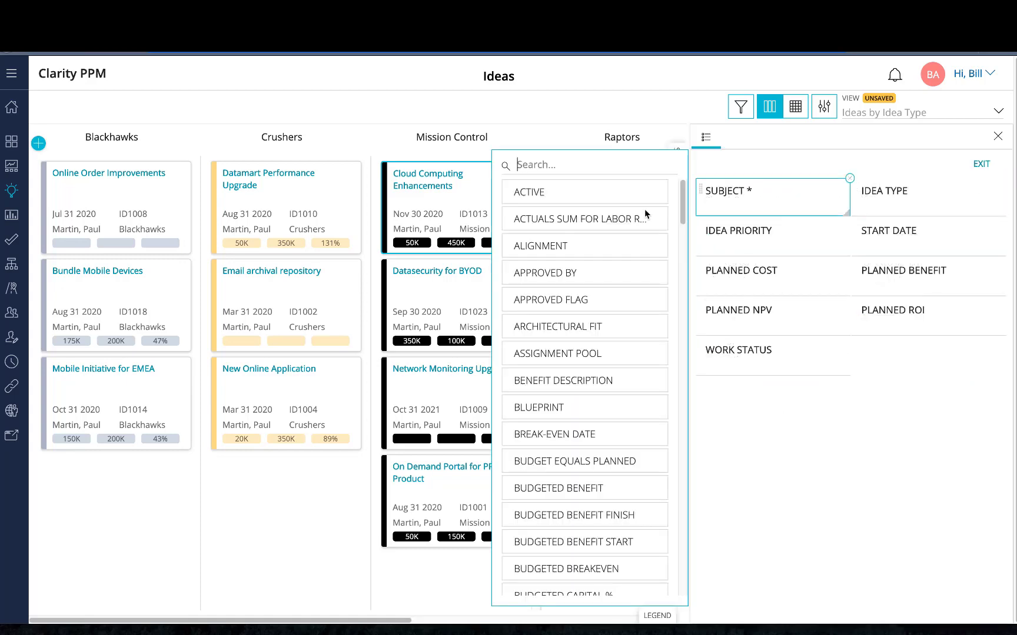
type("team")
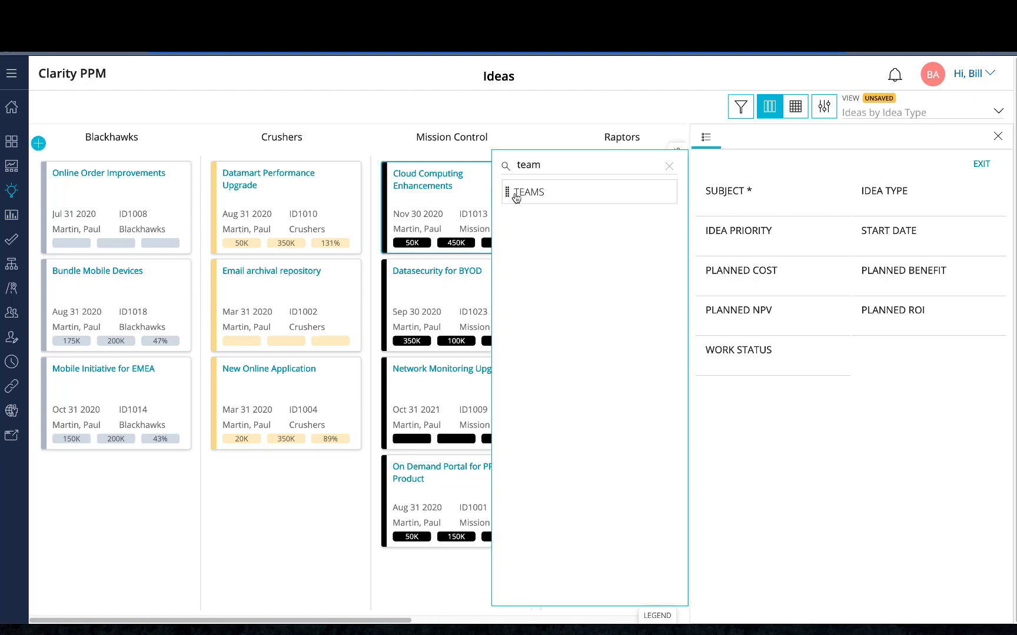
left_click_drag(514, 199, 881, 360)
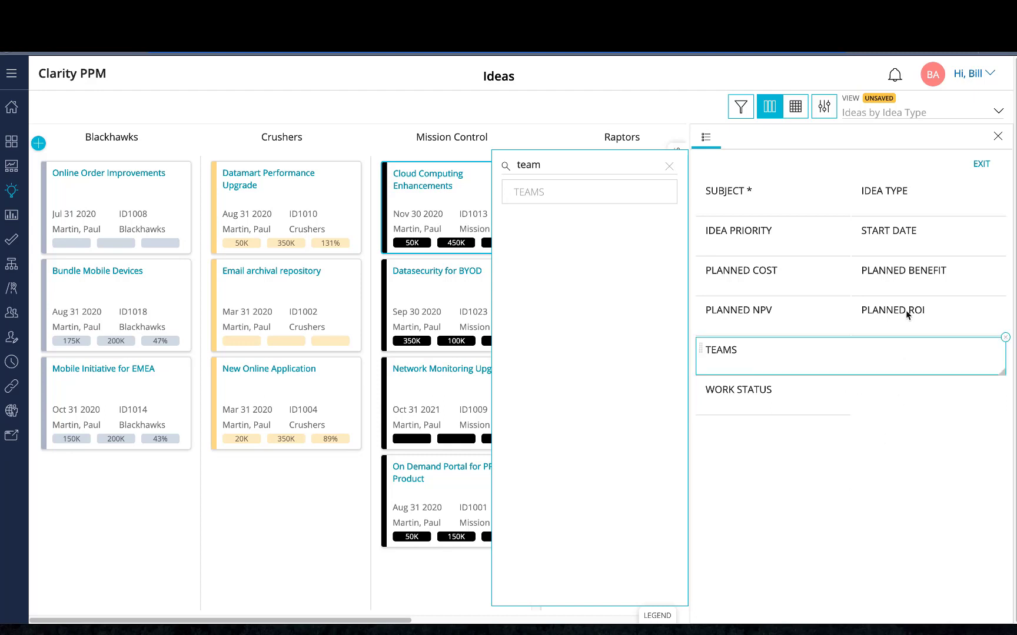
left_click(981, 164)
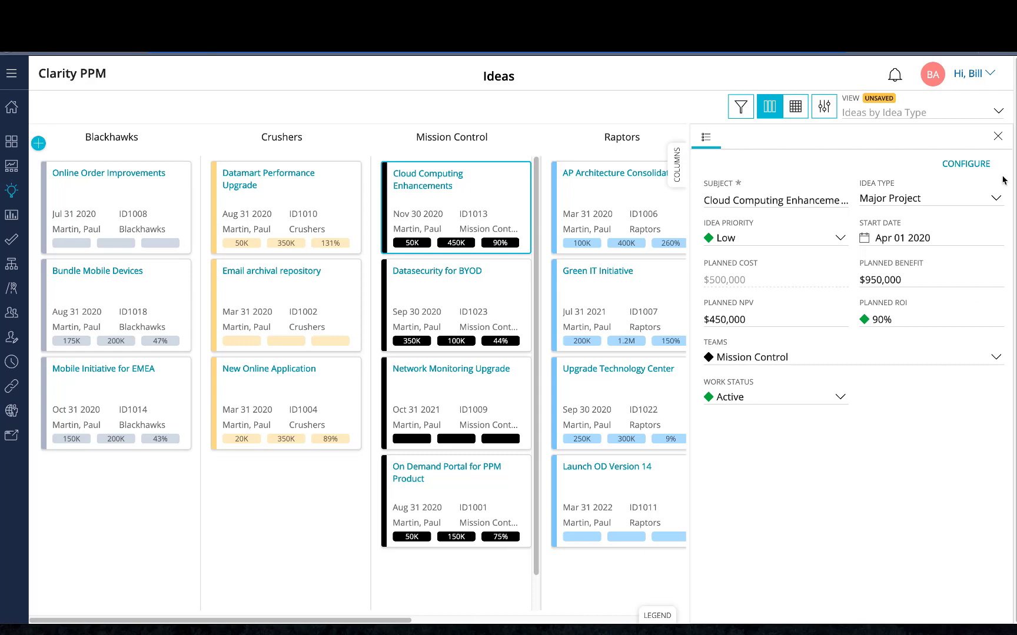
left_click(997, 142)
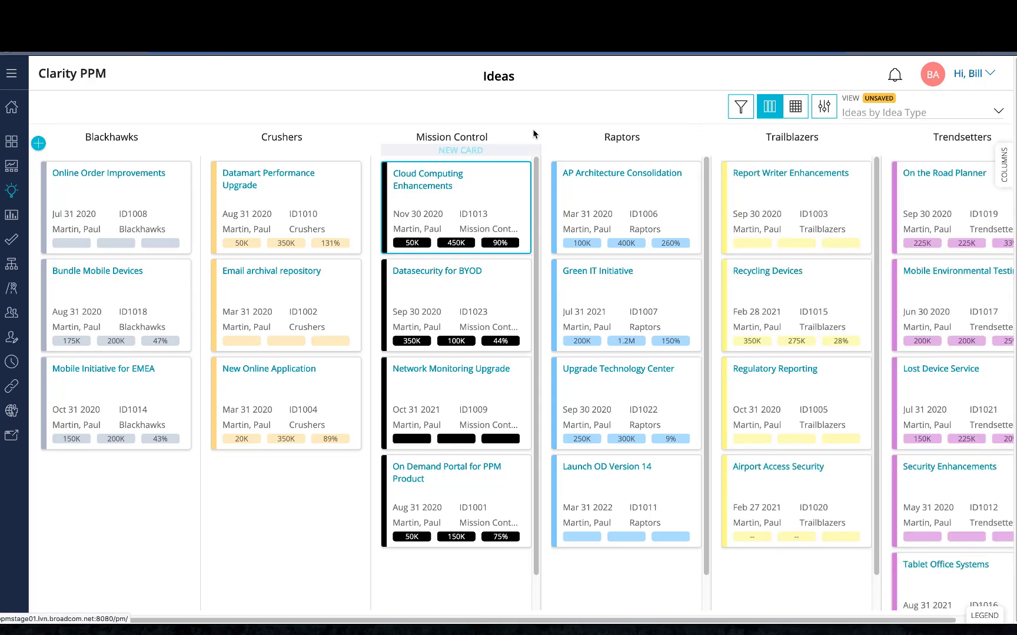
Add a Teams filter to the board and limit it to the Crushers and Blackhawks teams
left_click(741, 113)
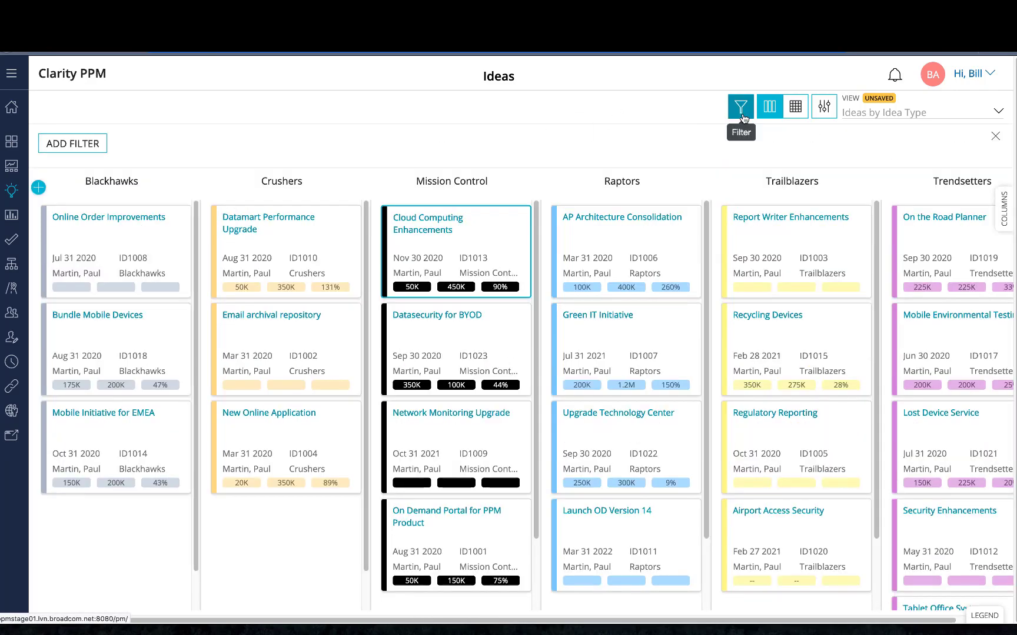
left_click(78, 143)
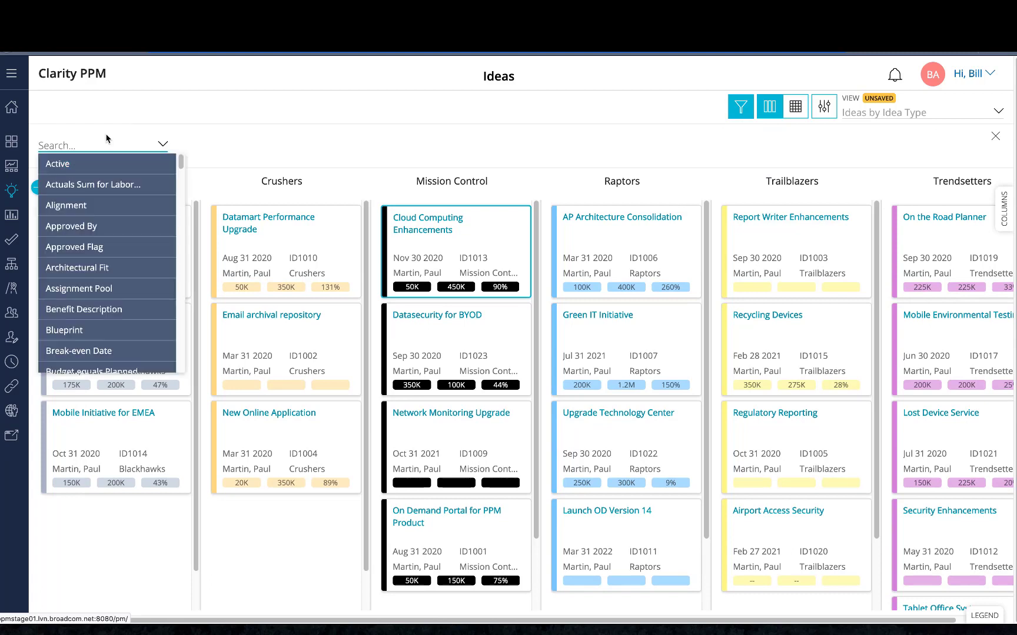
type("team")
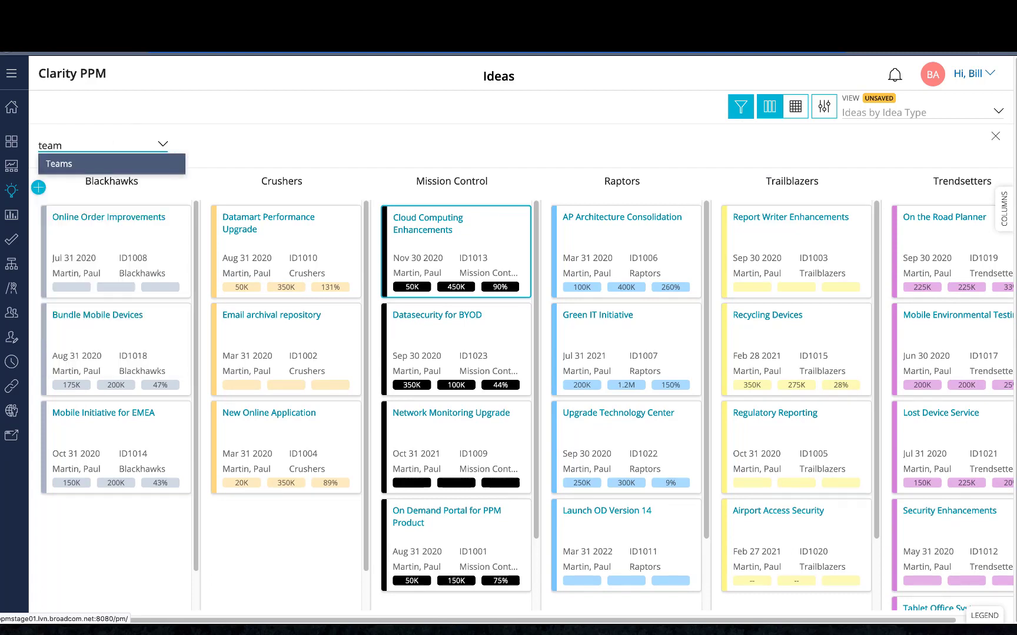
left_click(84, 167)
left_click(169, 200)
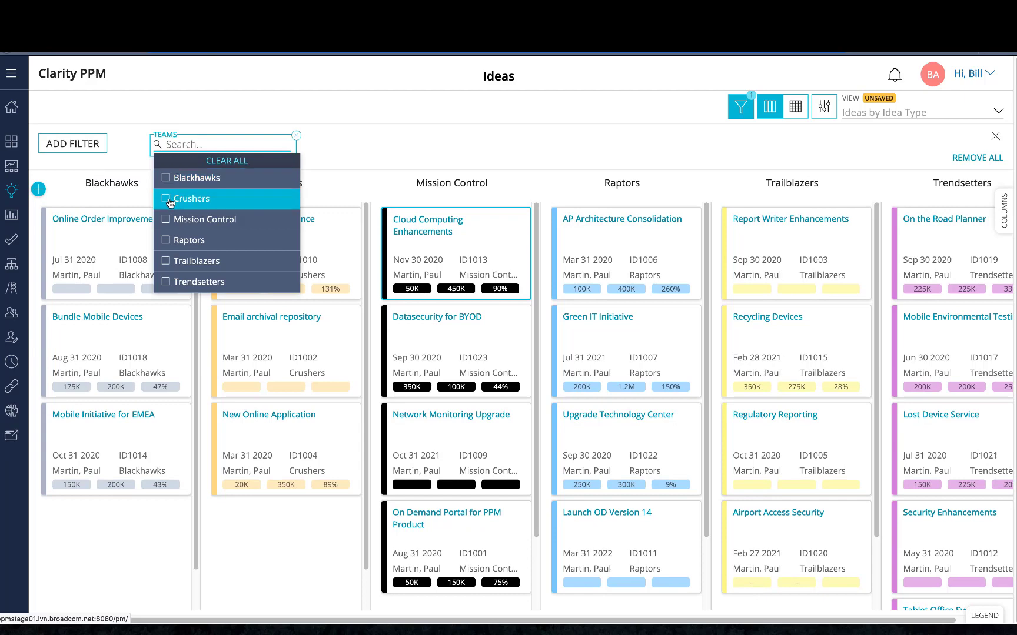
left_click(170, 178)
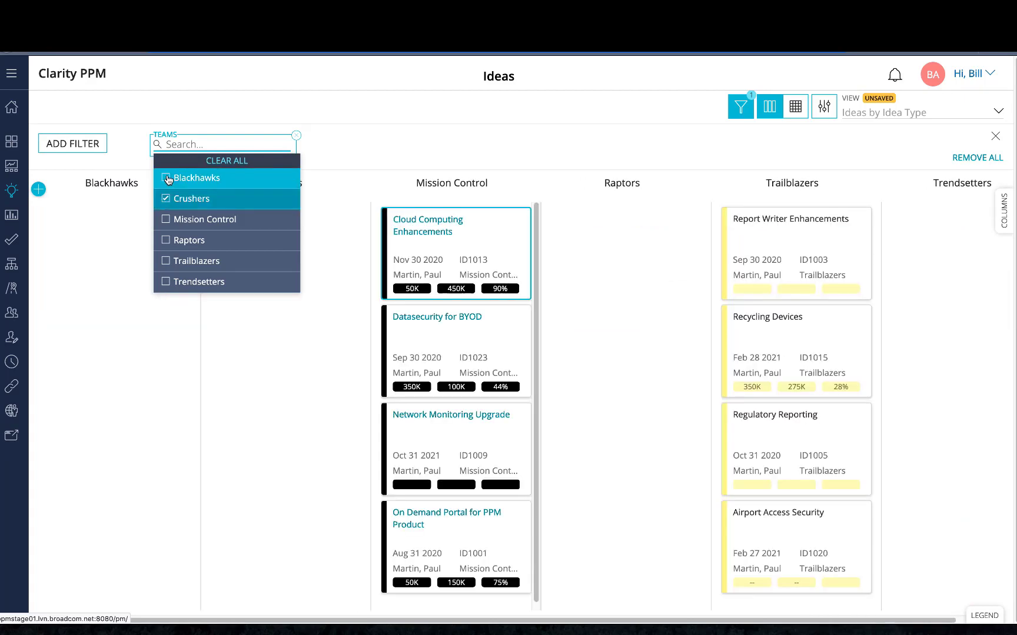
left_click(386, 150)
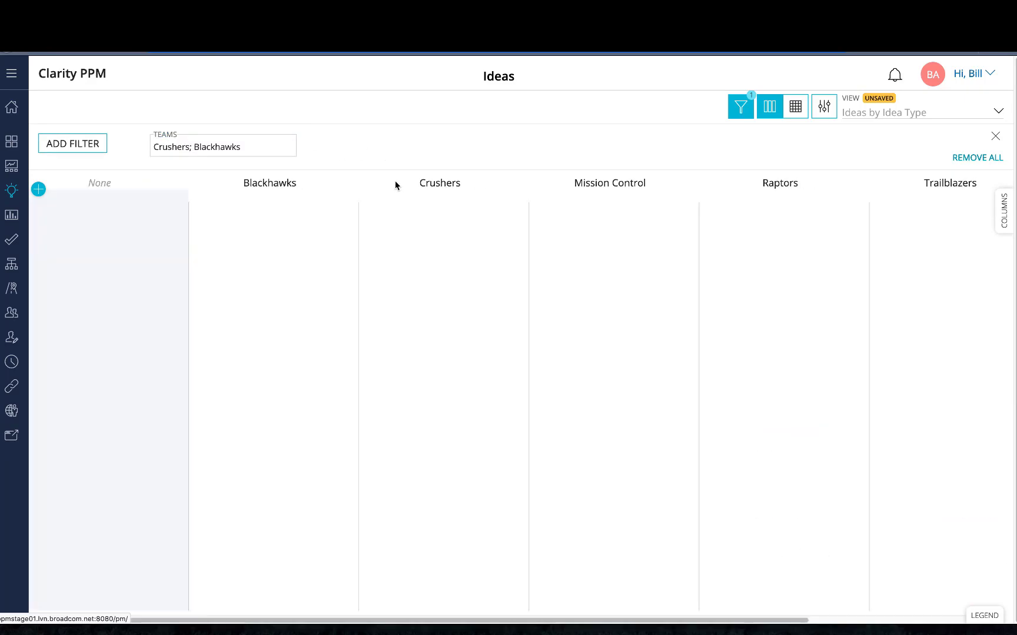